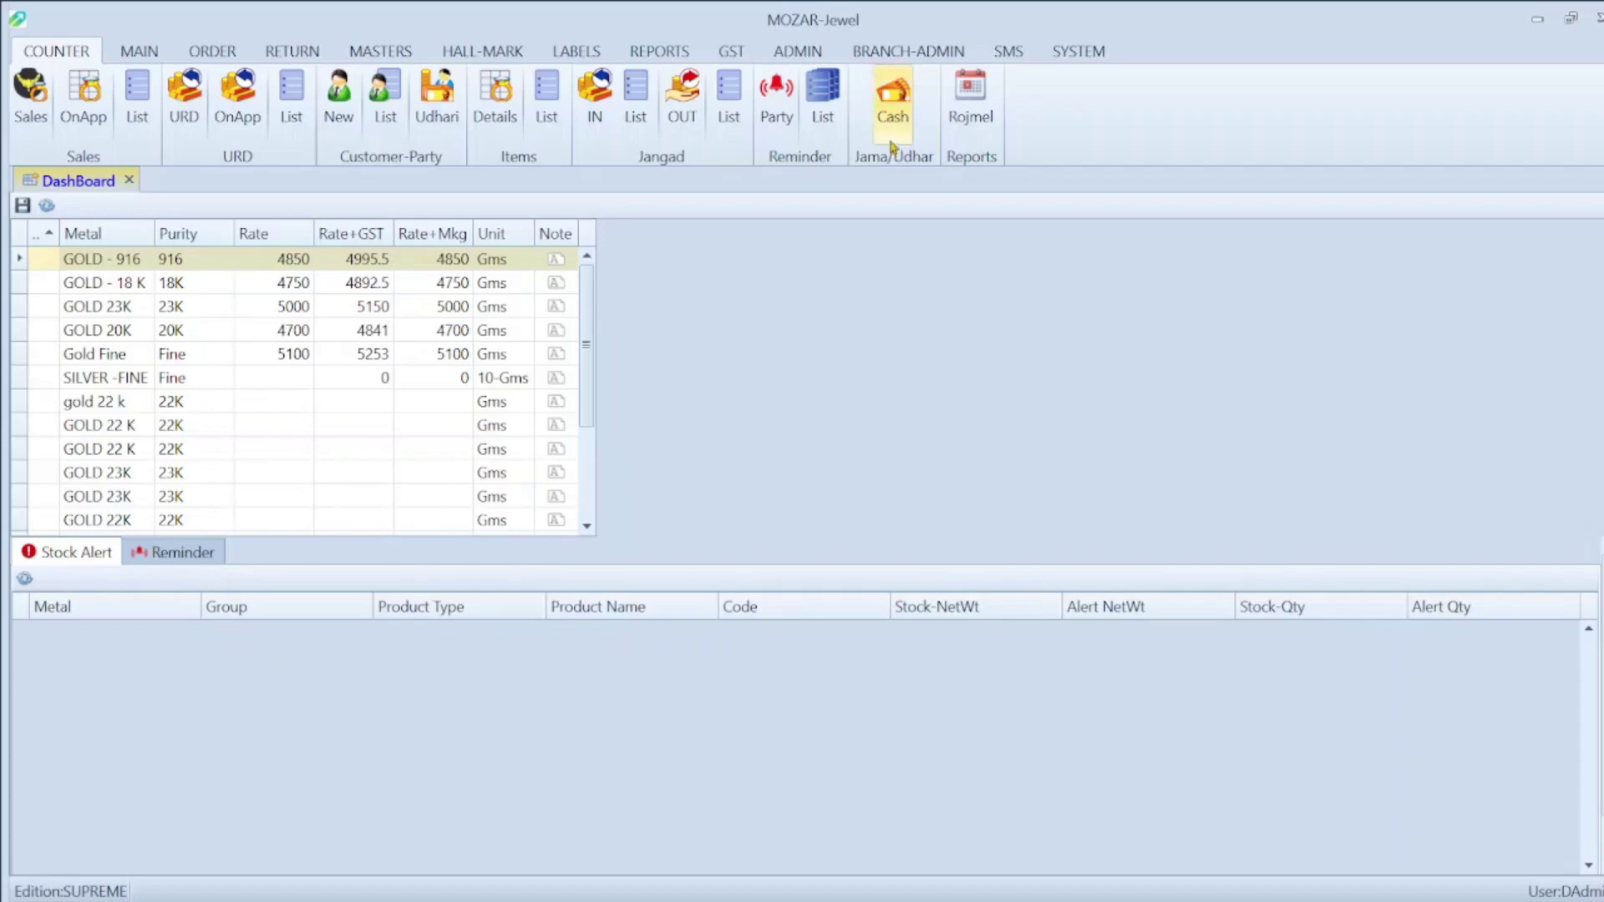
- View the Cash IN-OUT form and the Rojmel daily cash report, and close the report
left_click(892, 147)
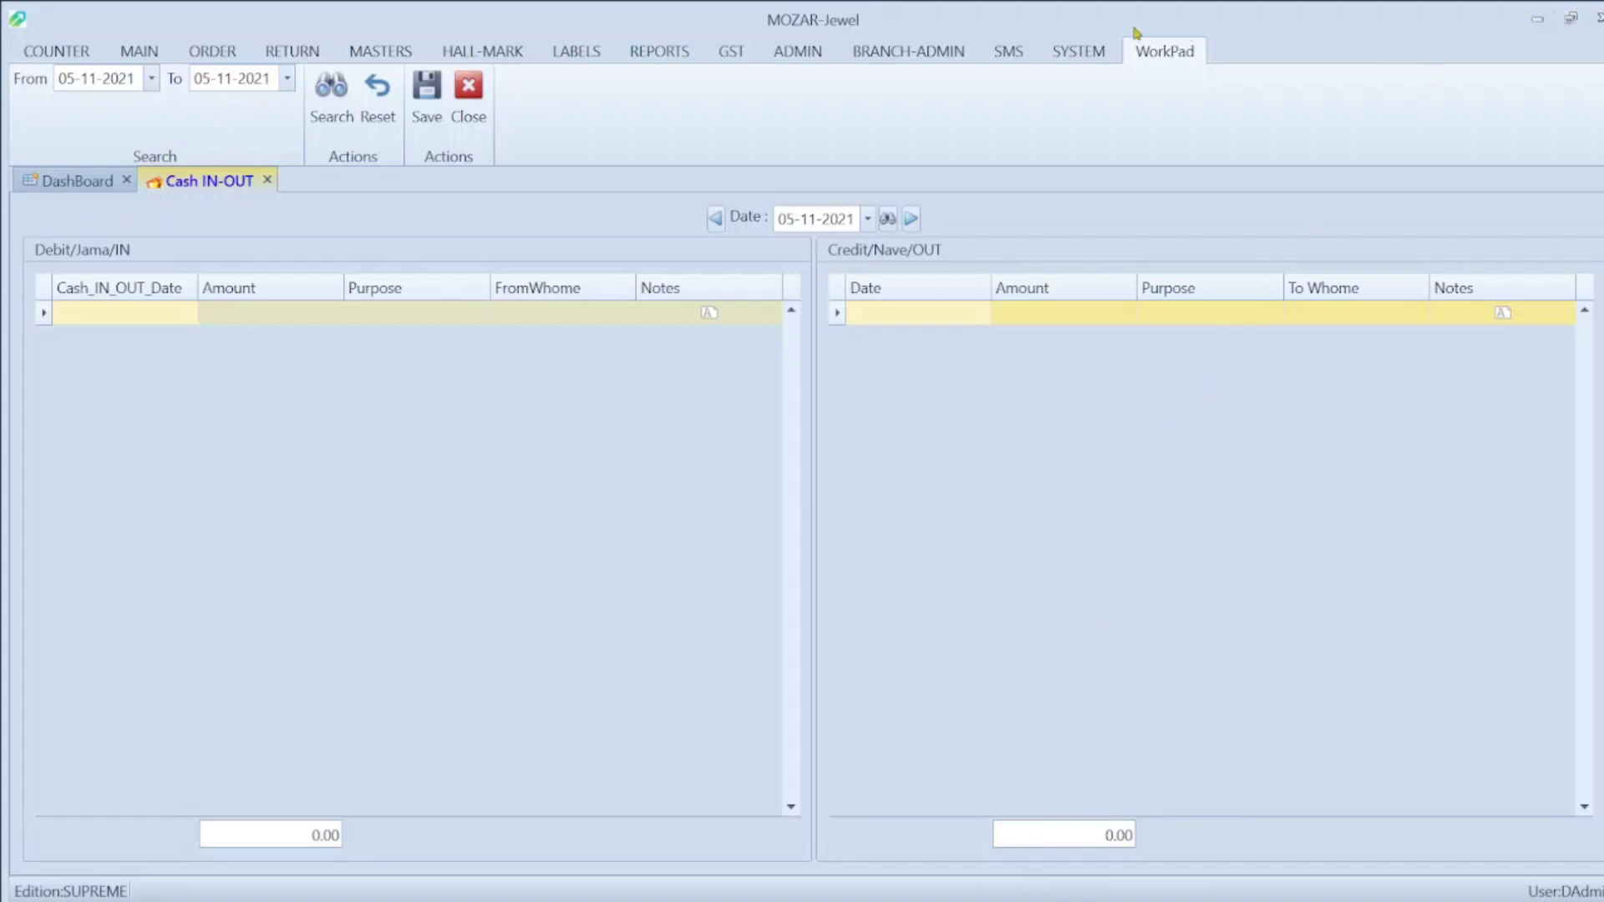
left_click(52, 53)
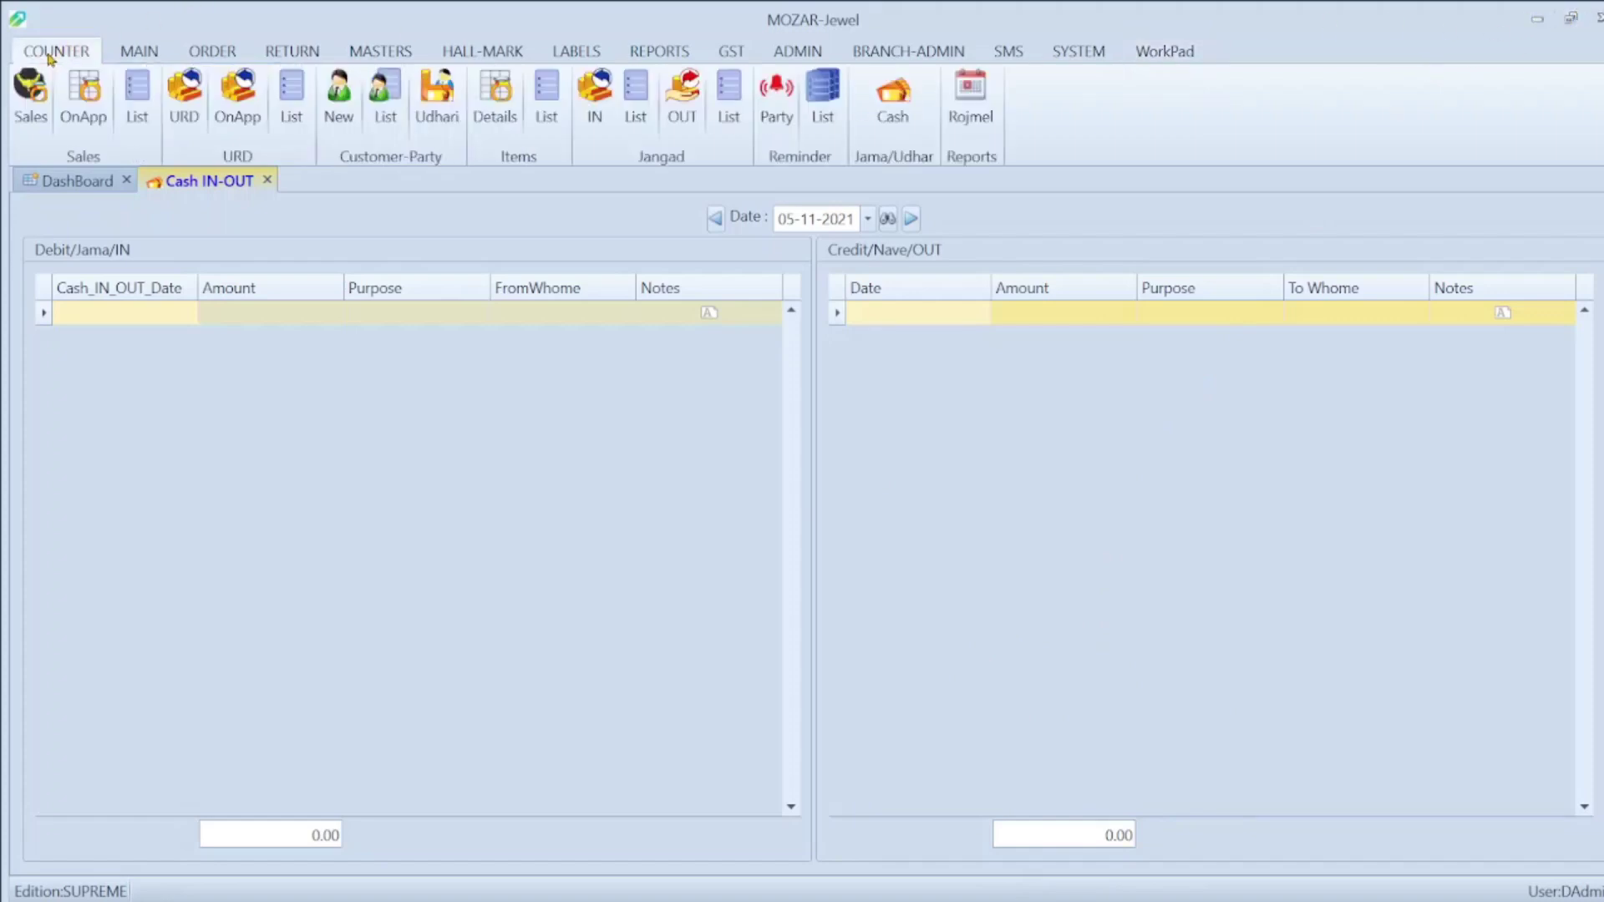
left_click(969, 99)
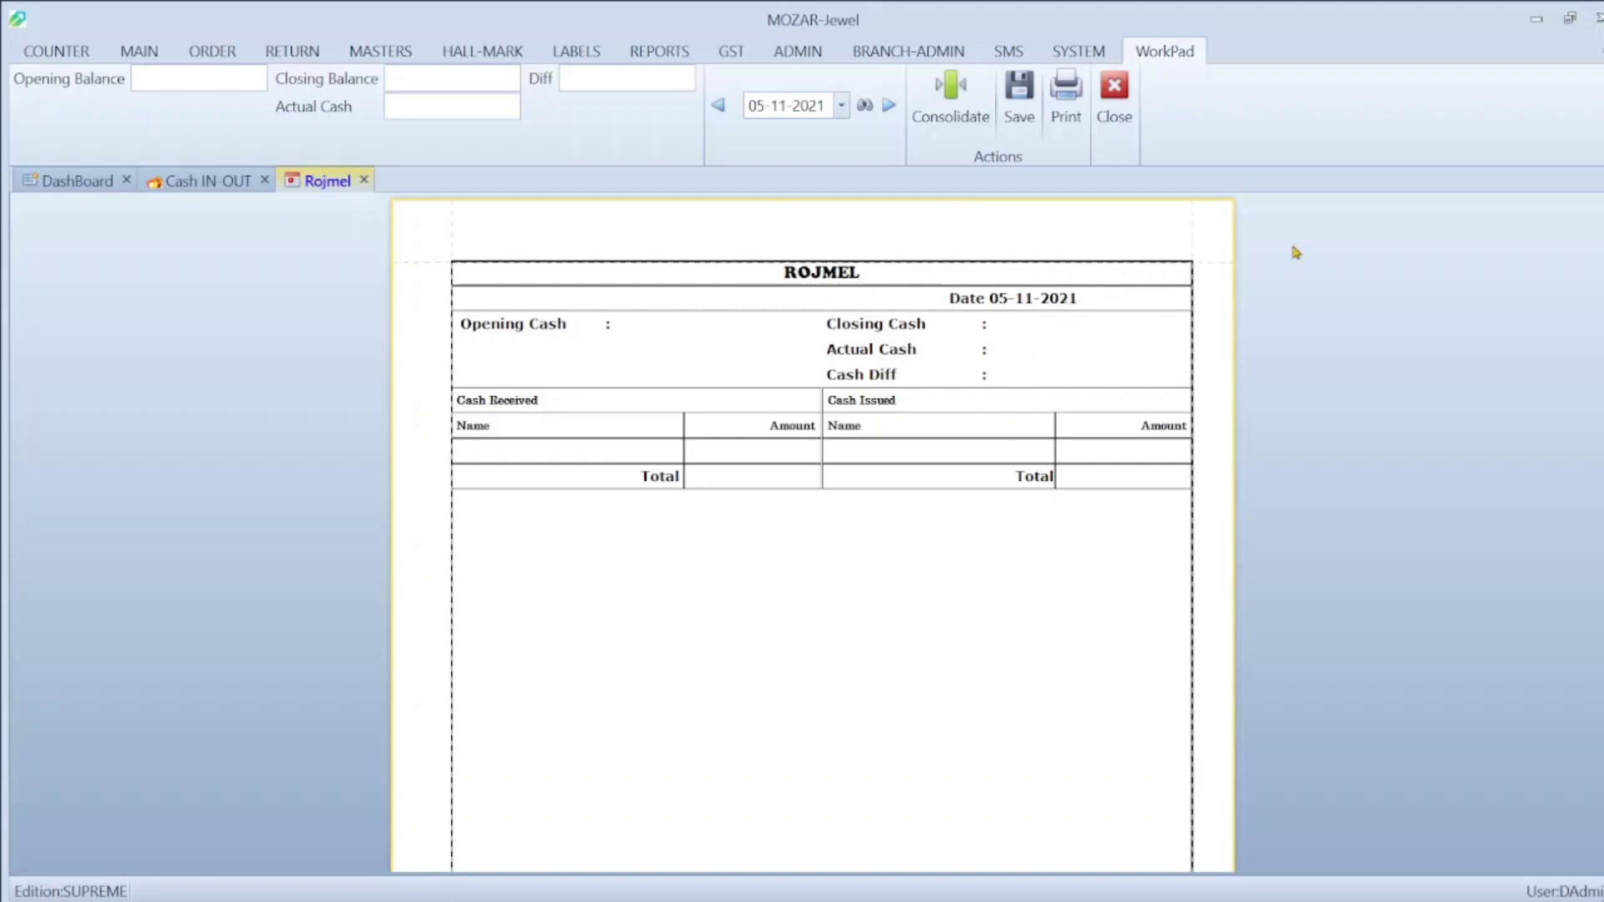
left_click(1119, 125)
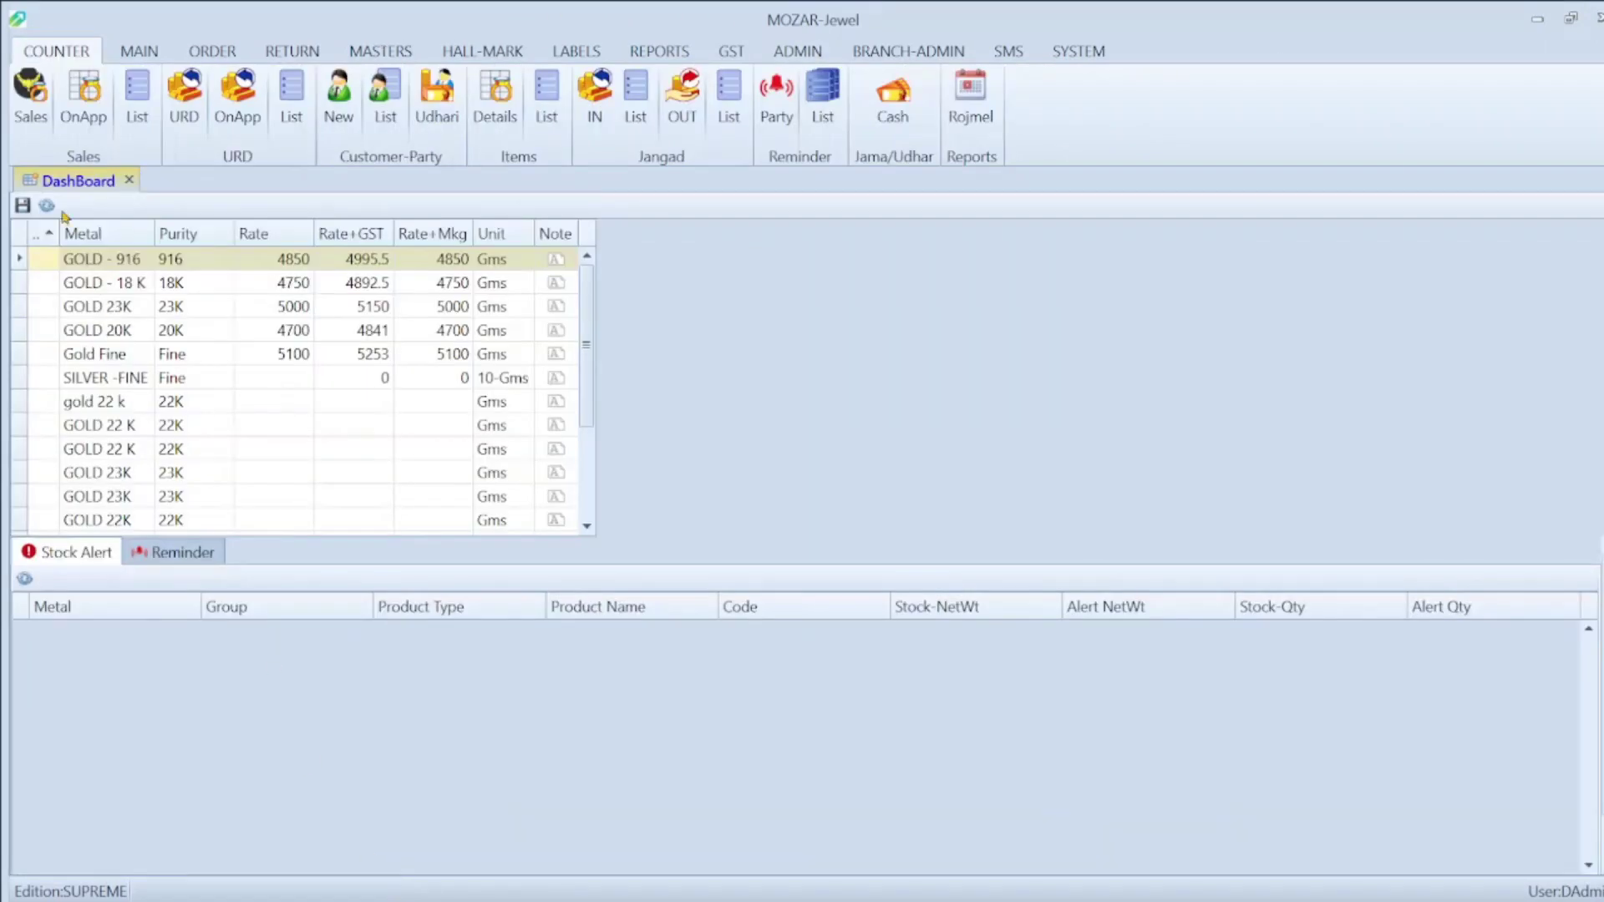
- Start a retail sale, choose an existing customer from the party list, and add the item with code CH8
left_click(31, 117)
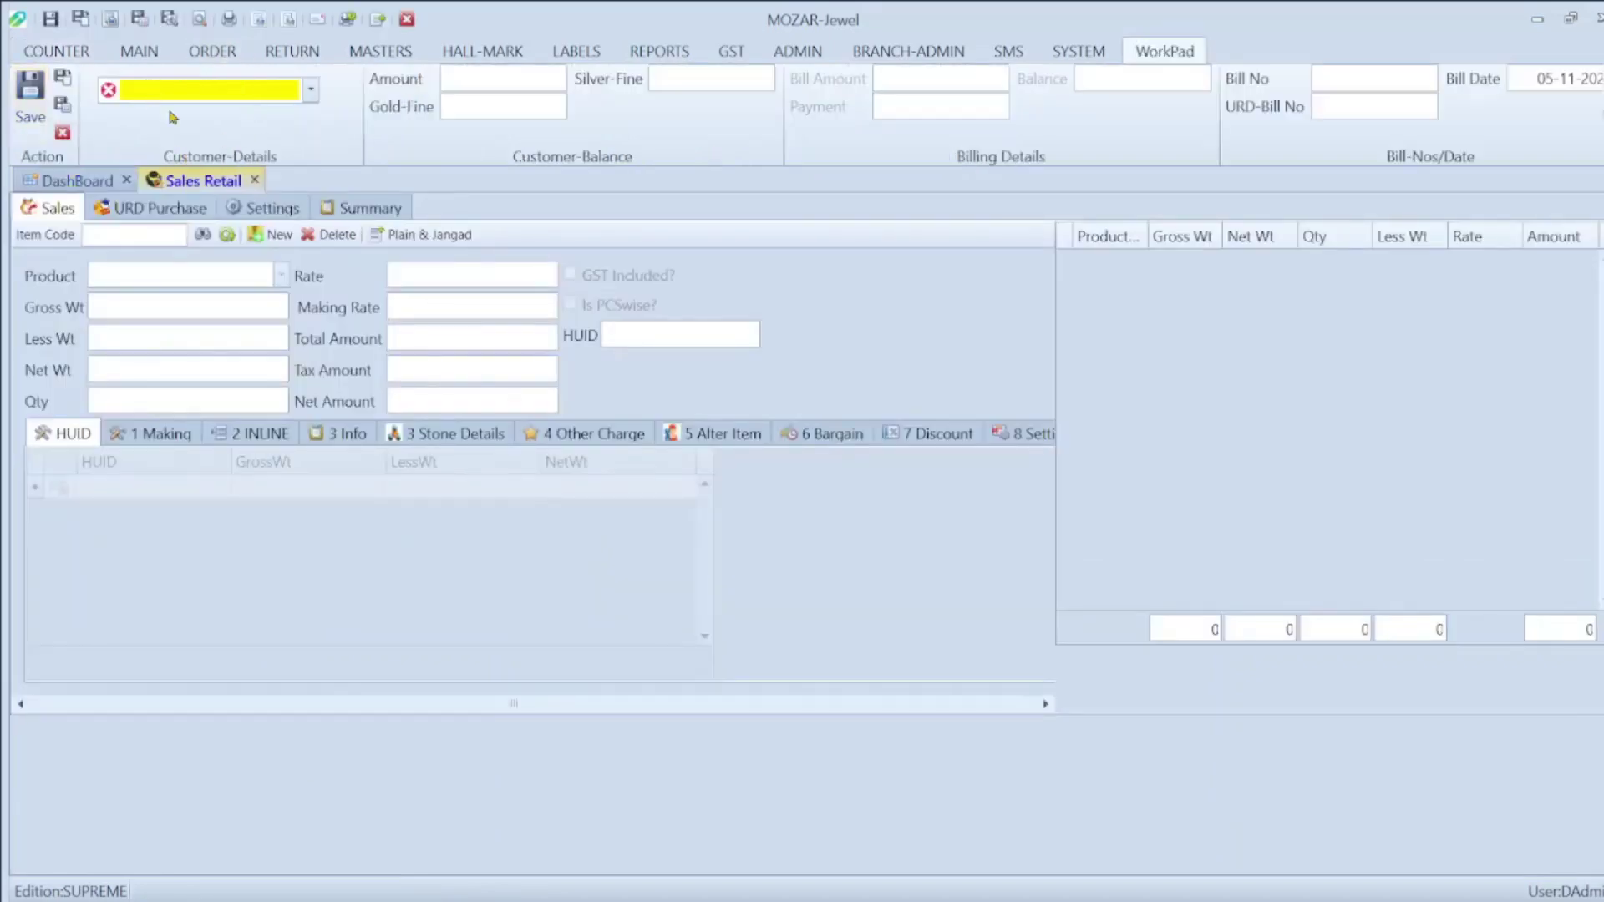
left_click(311, 90)
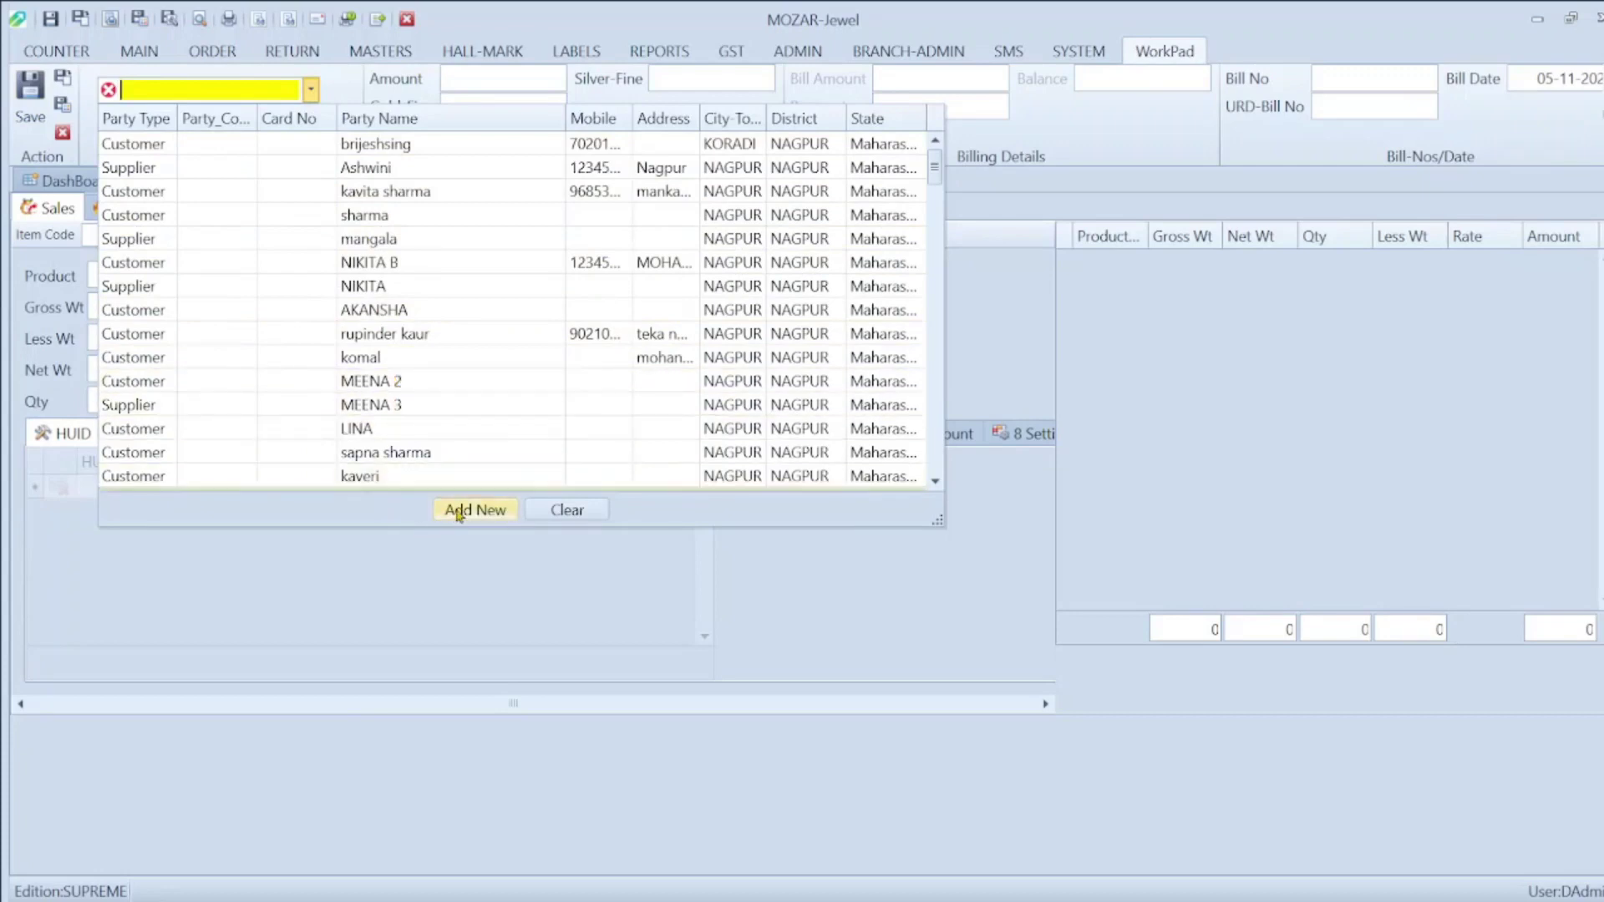
left_click(434, 451)
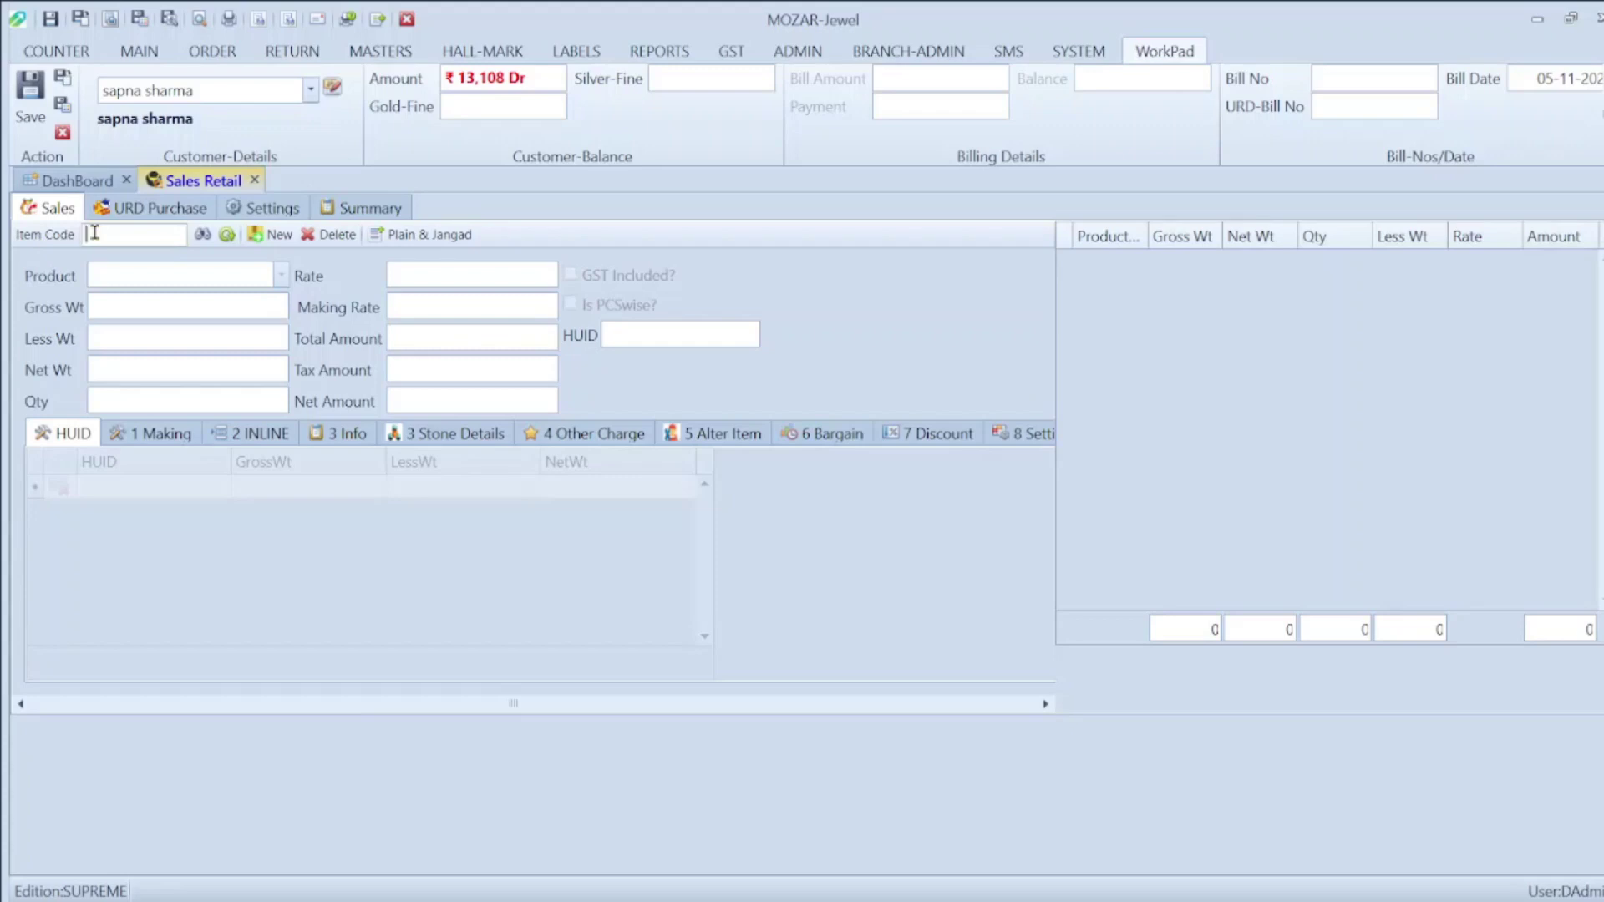
type("CH8")
key("Return")
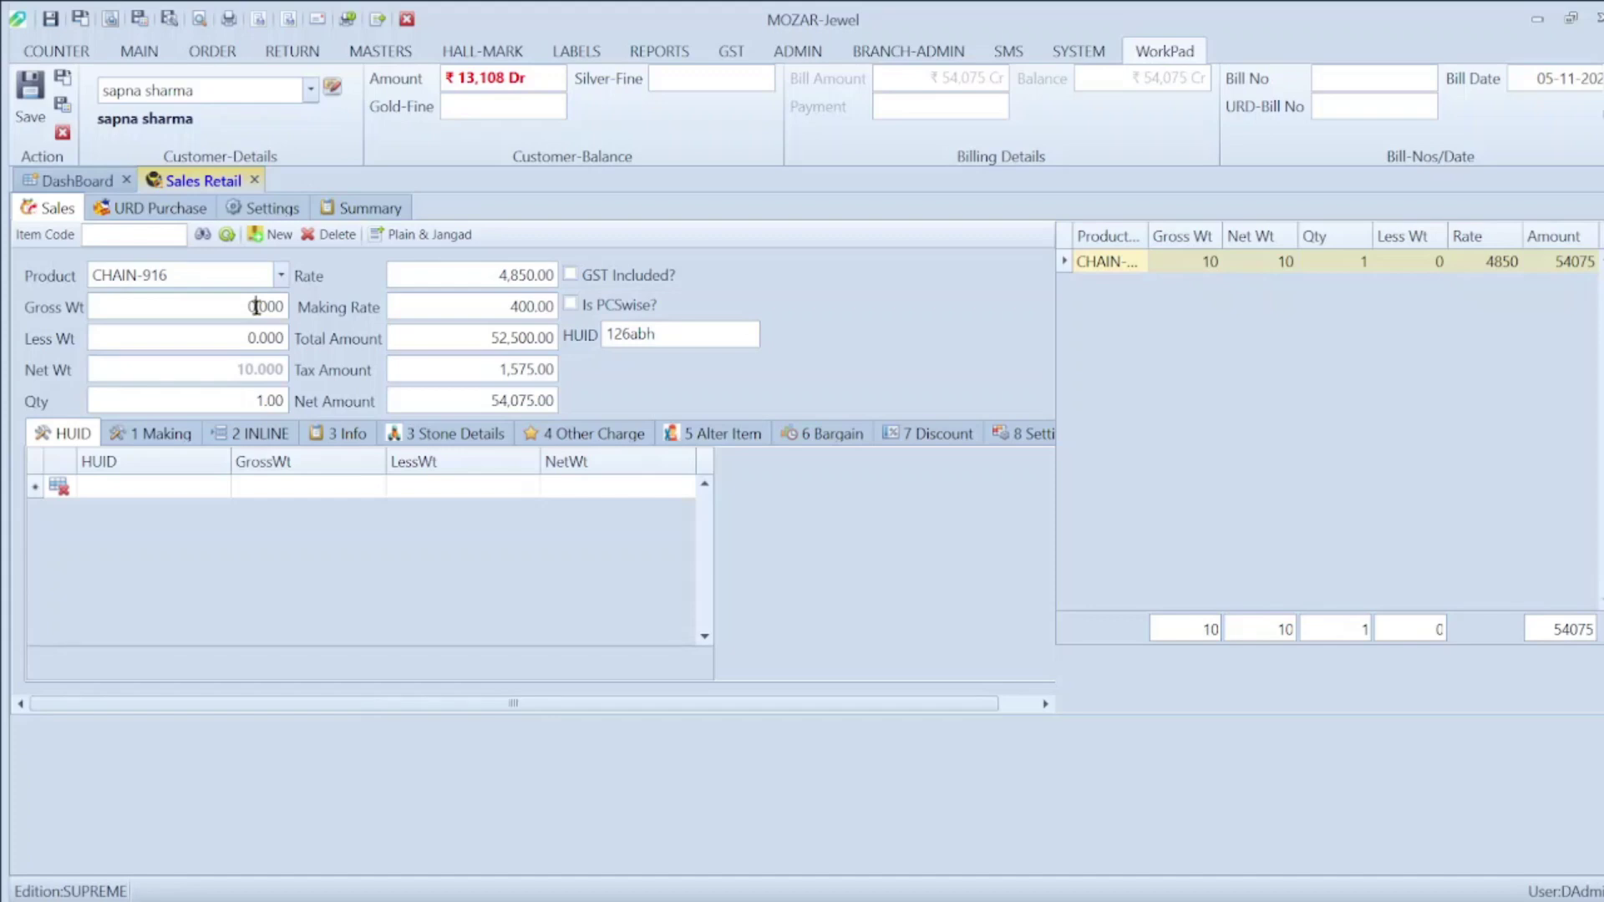
- Set the CHAIN-916 item's gross weight to 9 and its making rate to 300 per gram
type("9")
left_click(163, 432)
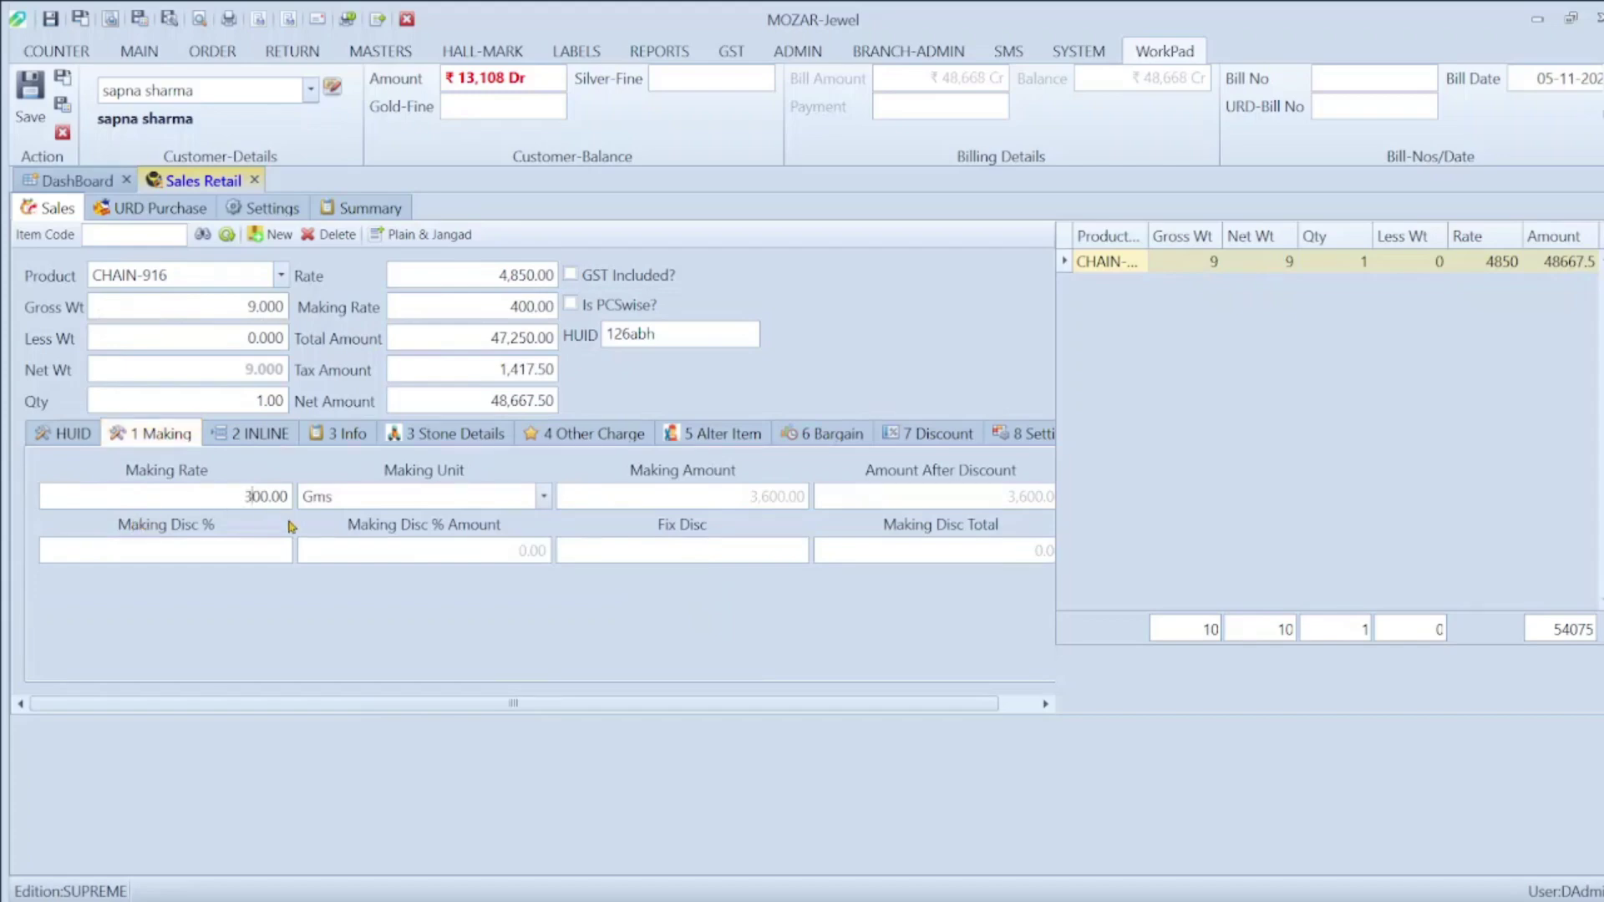
type("3")
key("Tab")
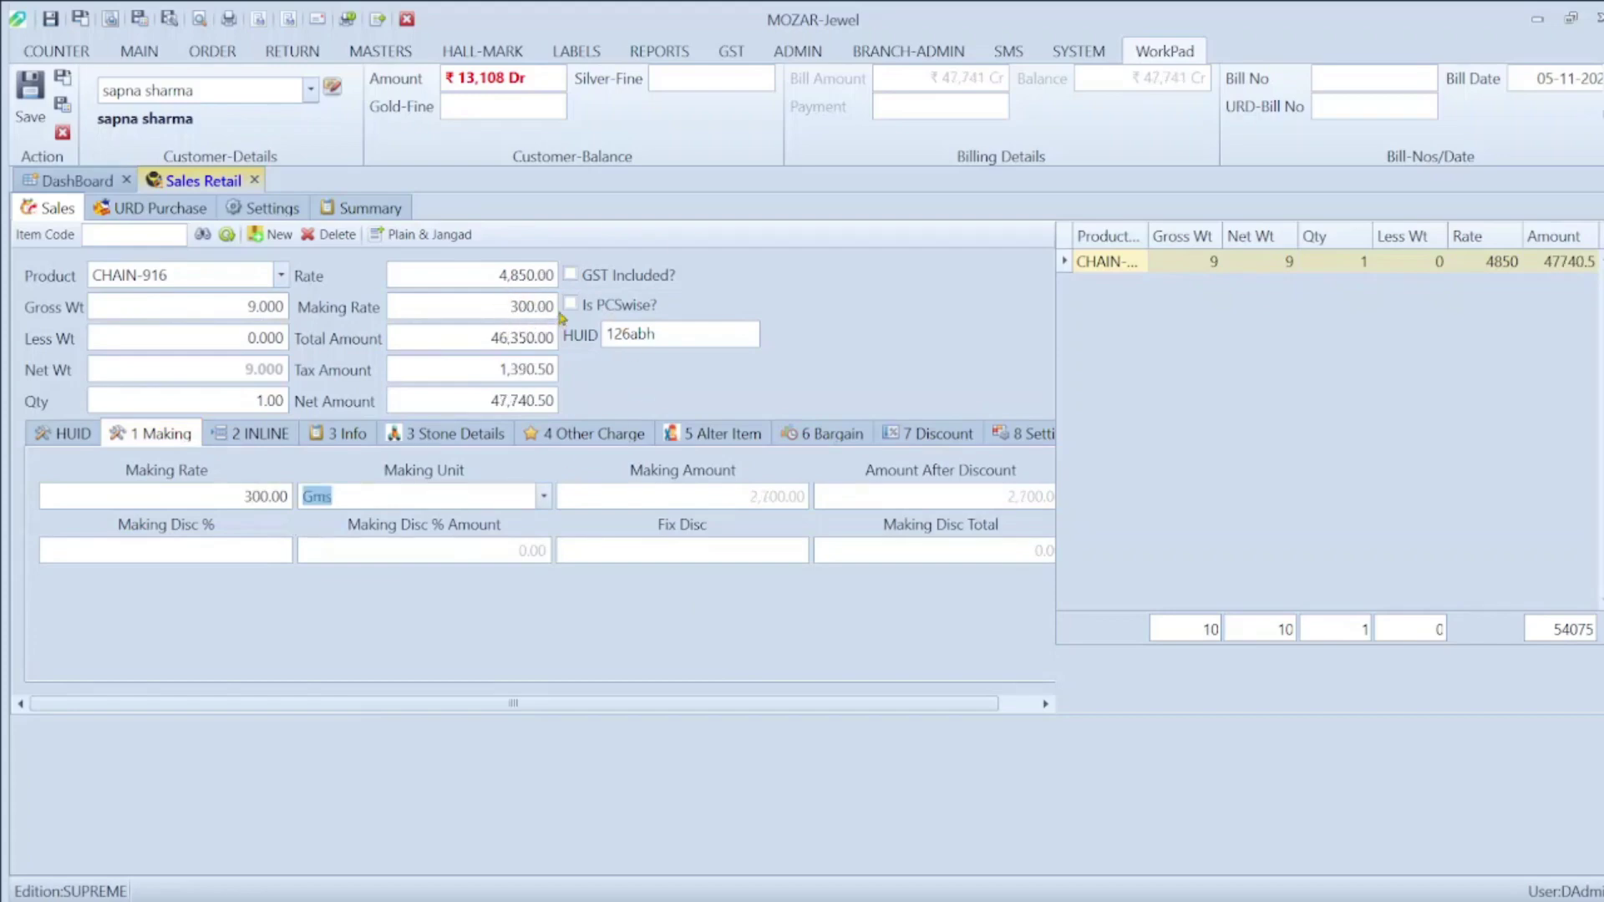
- Review the sale item's stone details, other charges, weight alteration and bargain sections
left_click(433, 441)
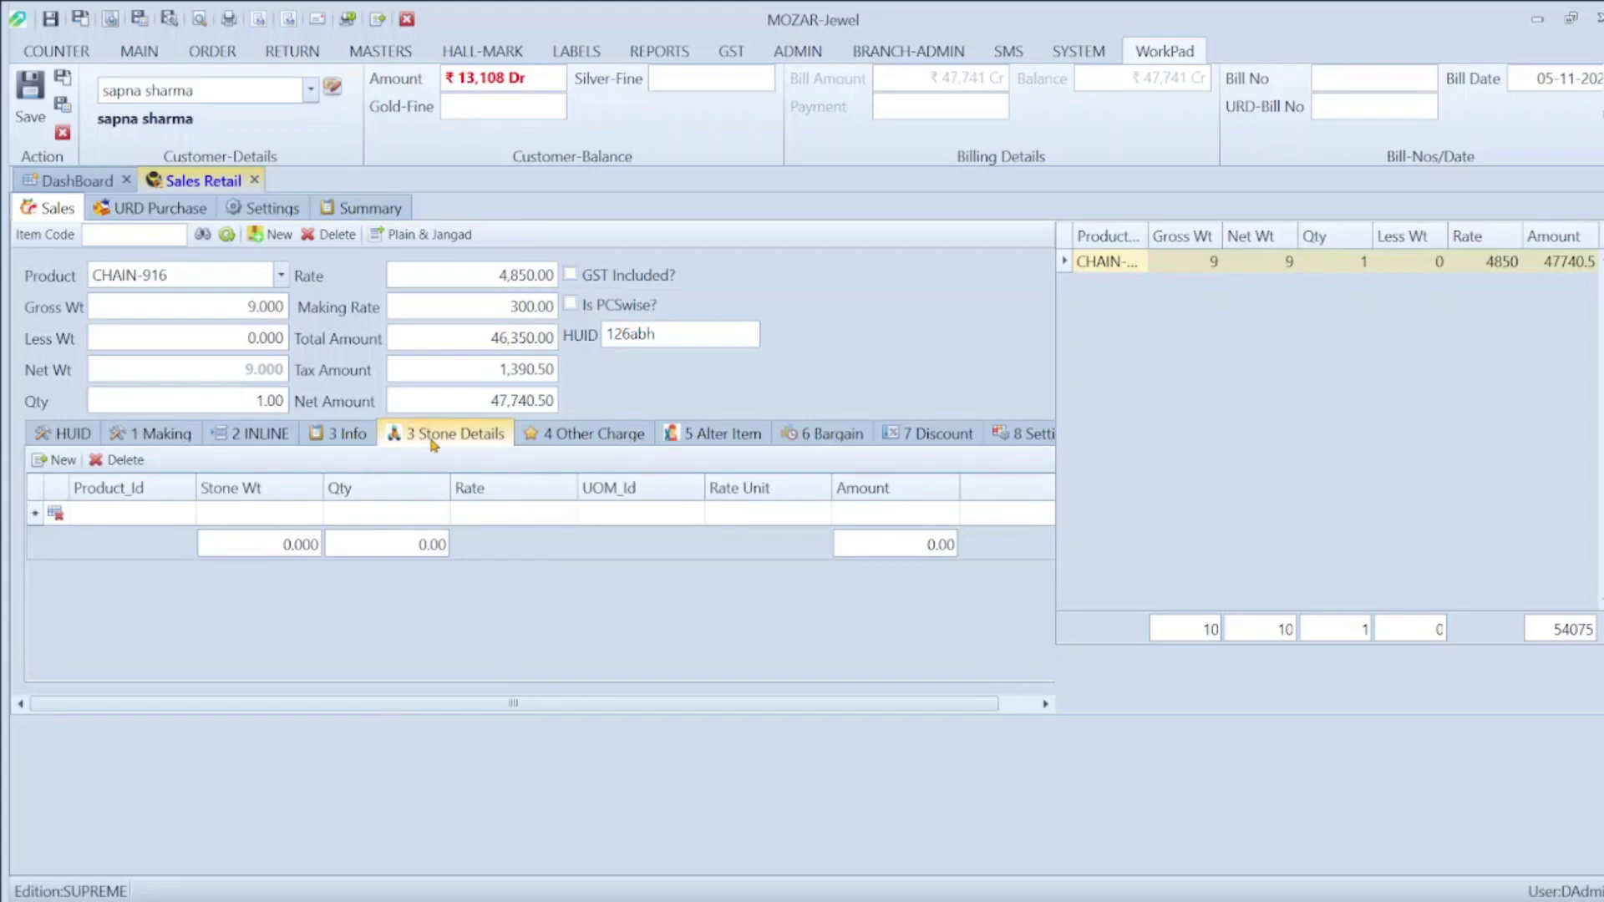
left_click(599, 441)
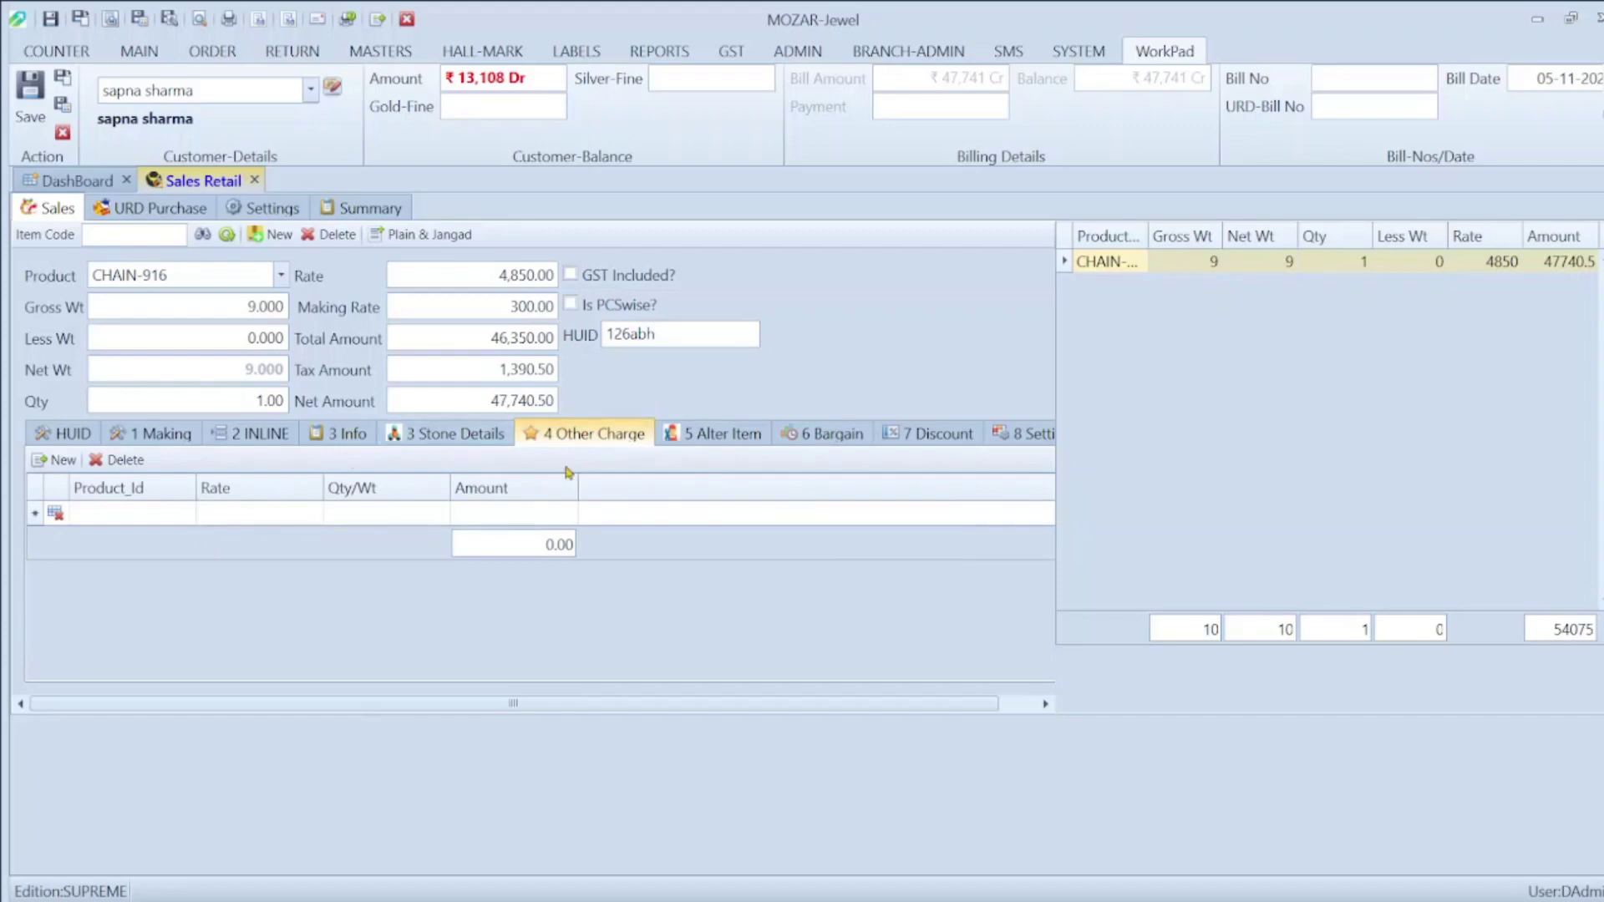
left_click(690, 437)
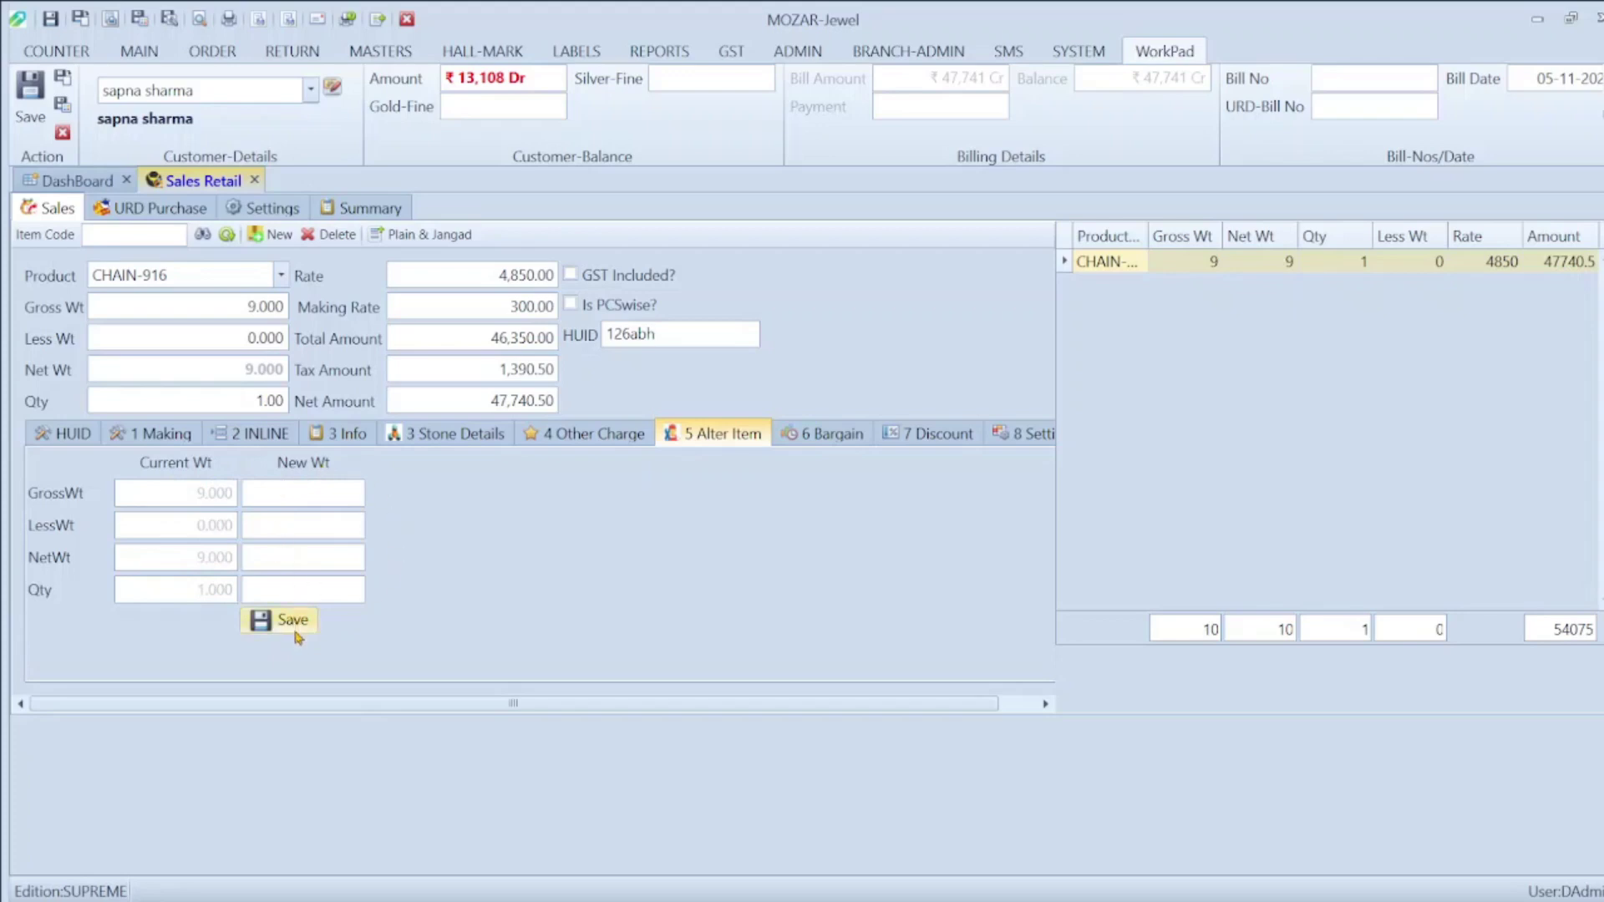
left_click(832, 436)
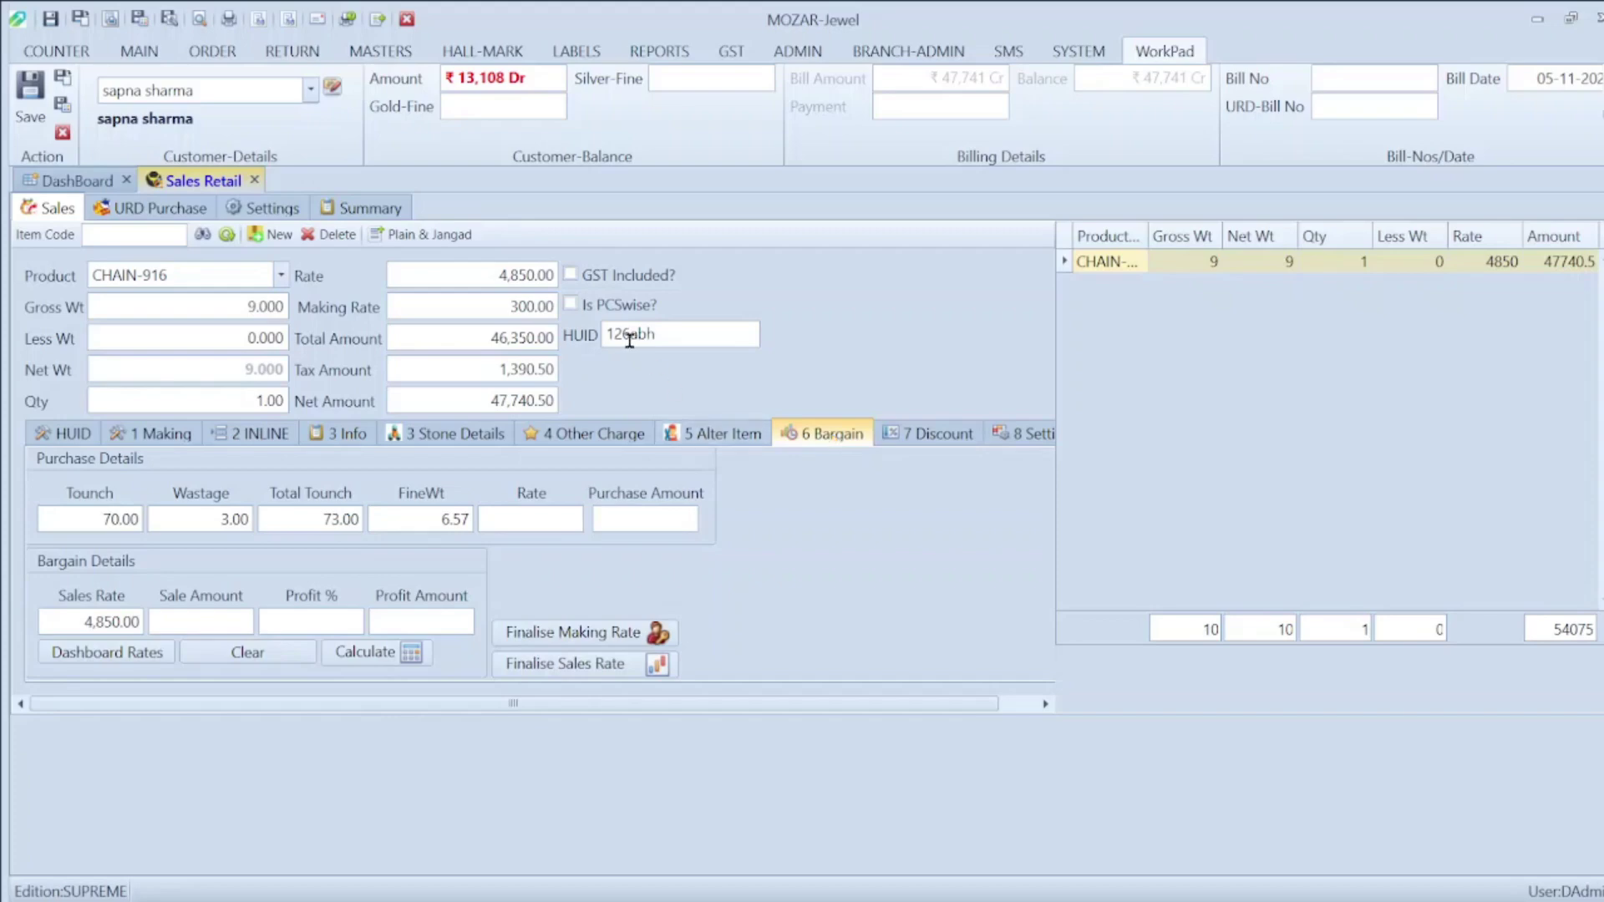
- View the Set/Pairs labelling form and close it
left_click(570, 49)
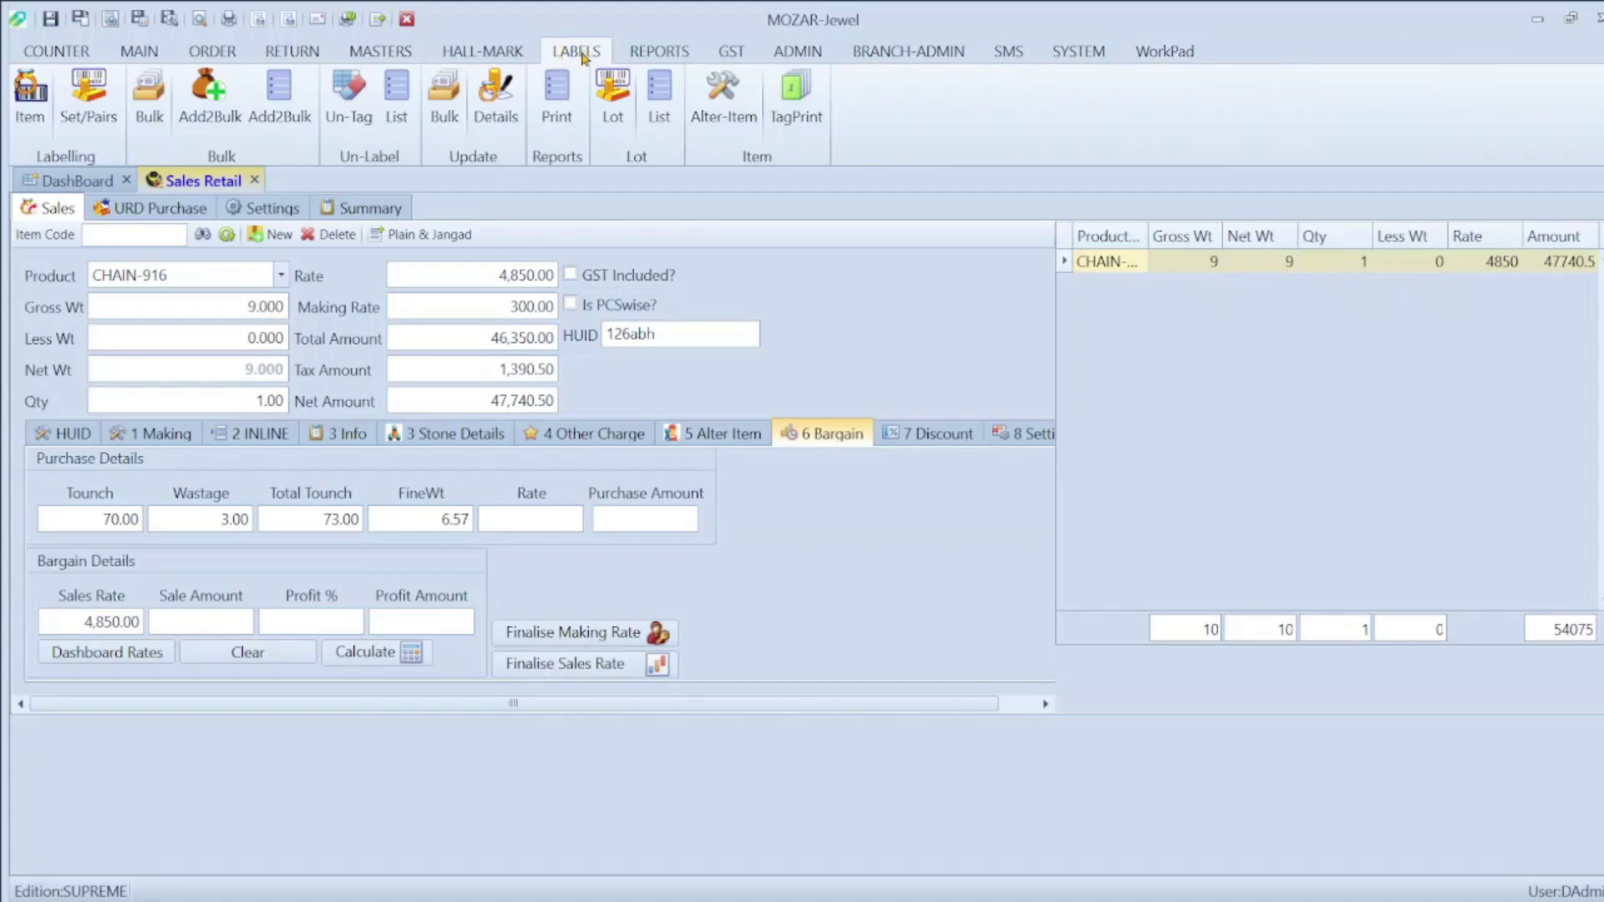
left_click(254, 181)
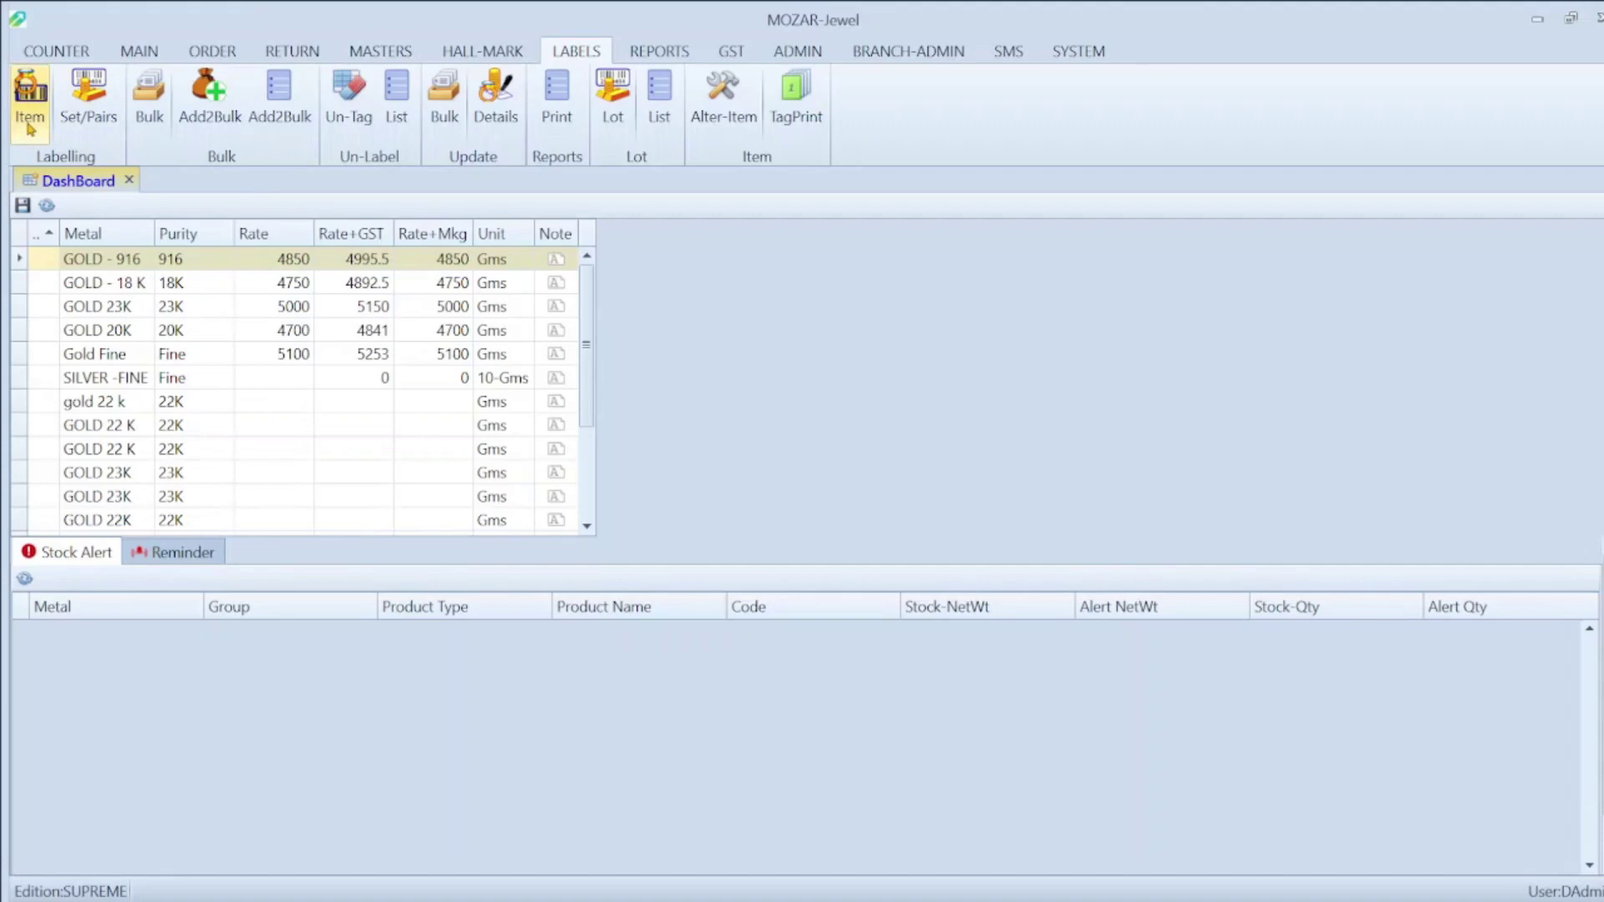
left_click(89, 122)
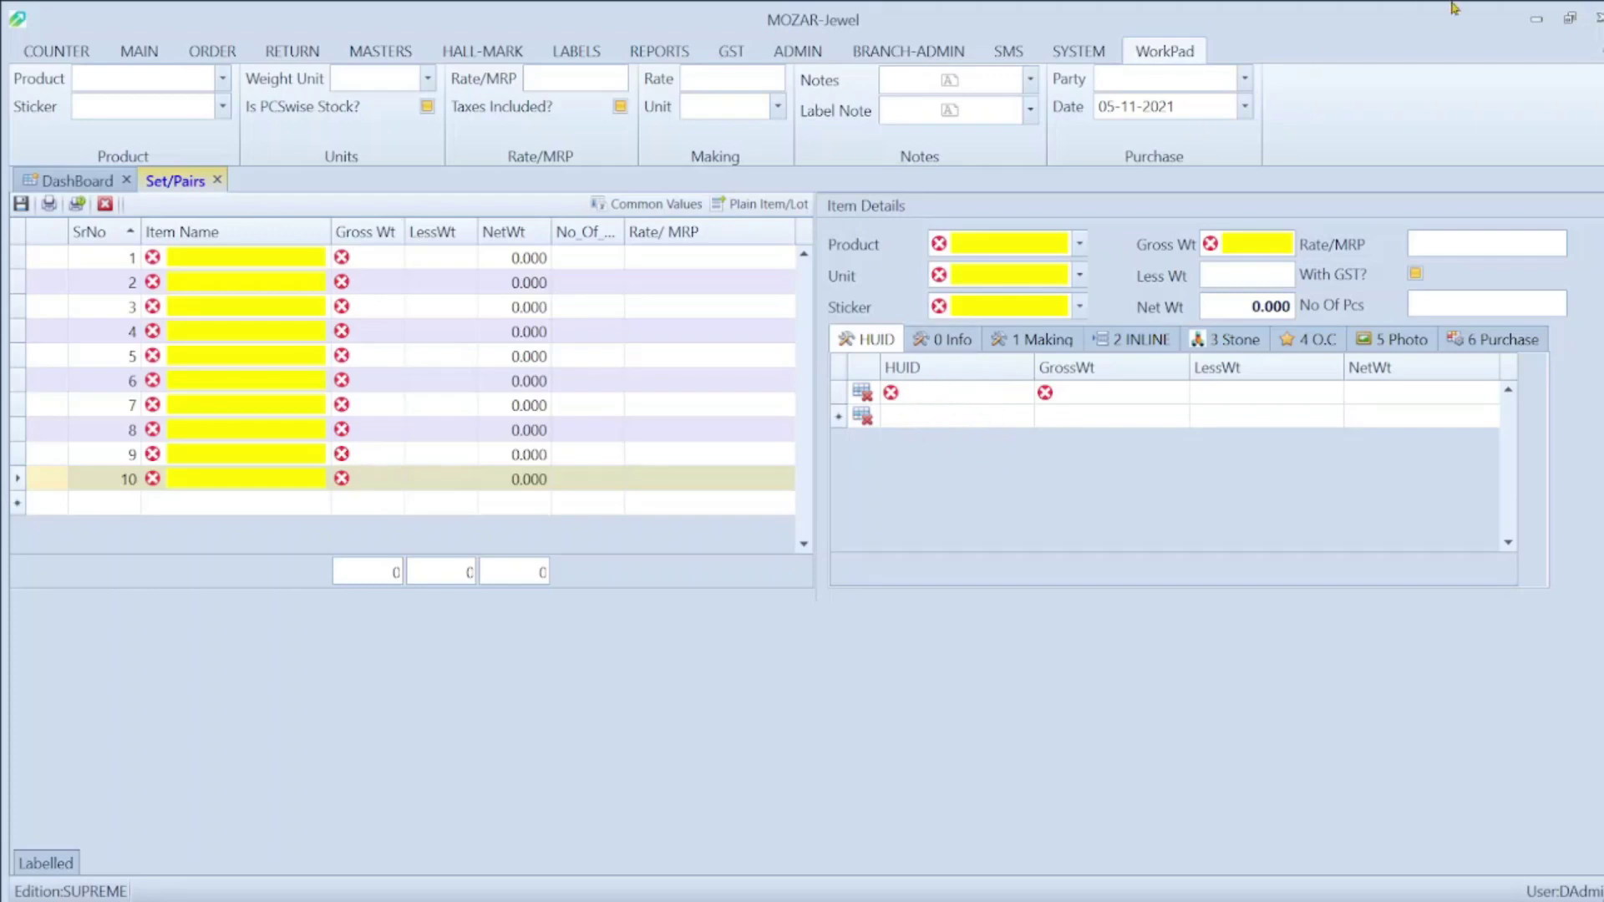
left_click(218, 180)
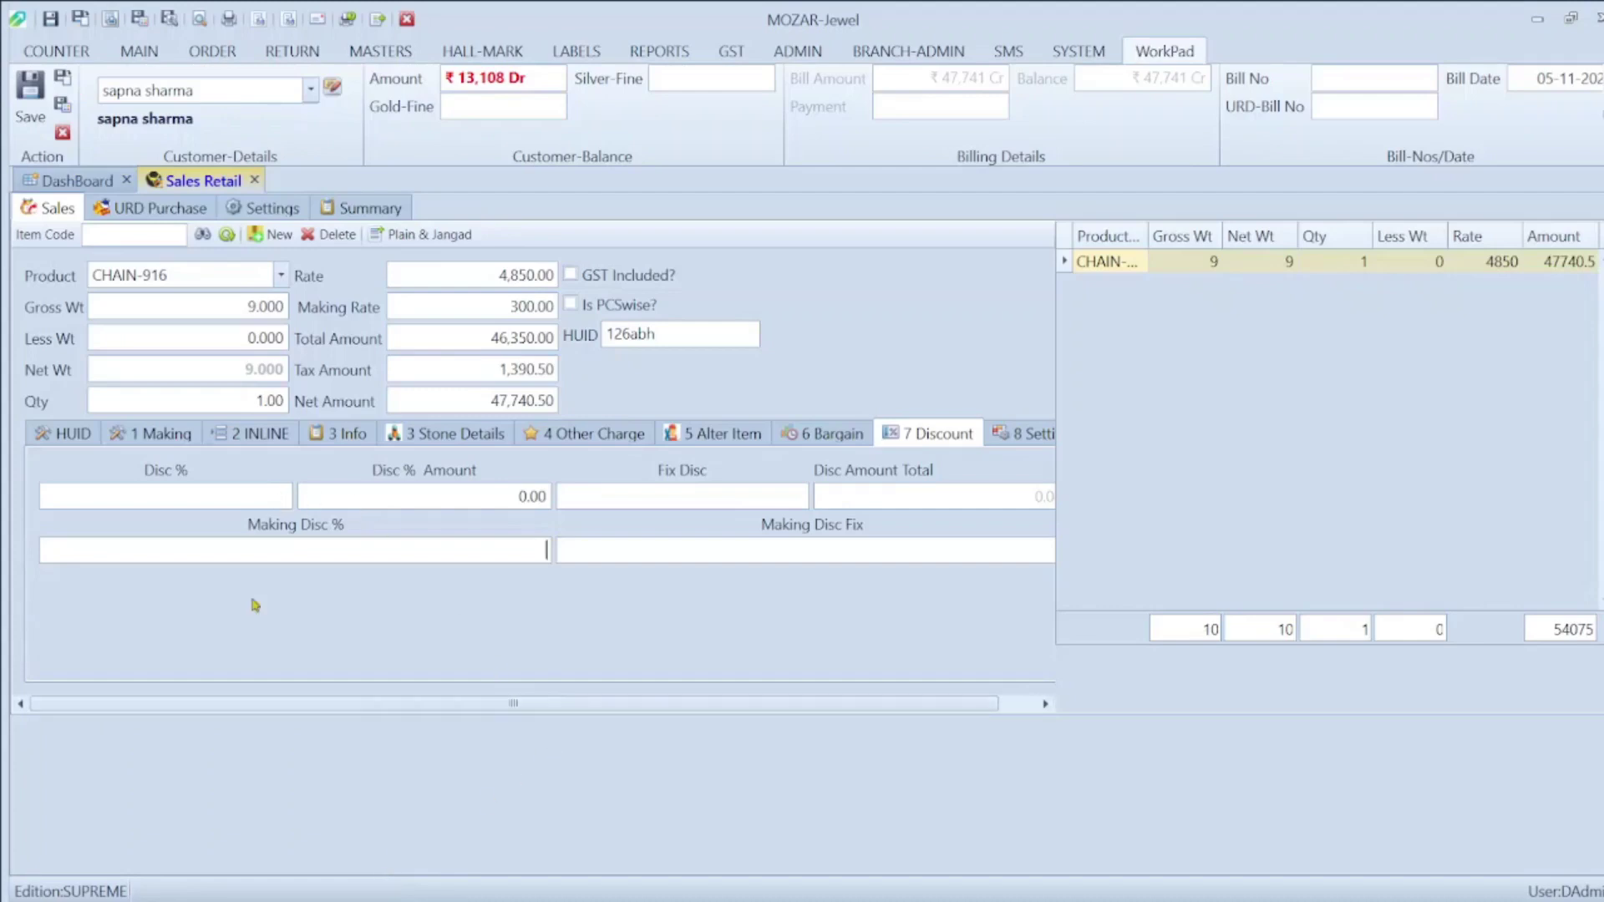
- Open the Un-Tag form, clear its date filters and list all labelled items
left_click(576, 52)
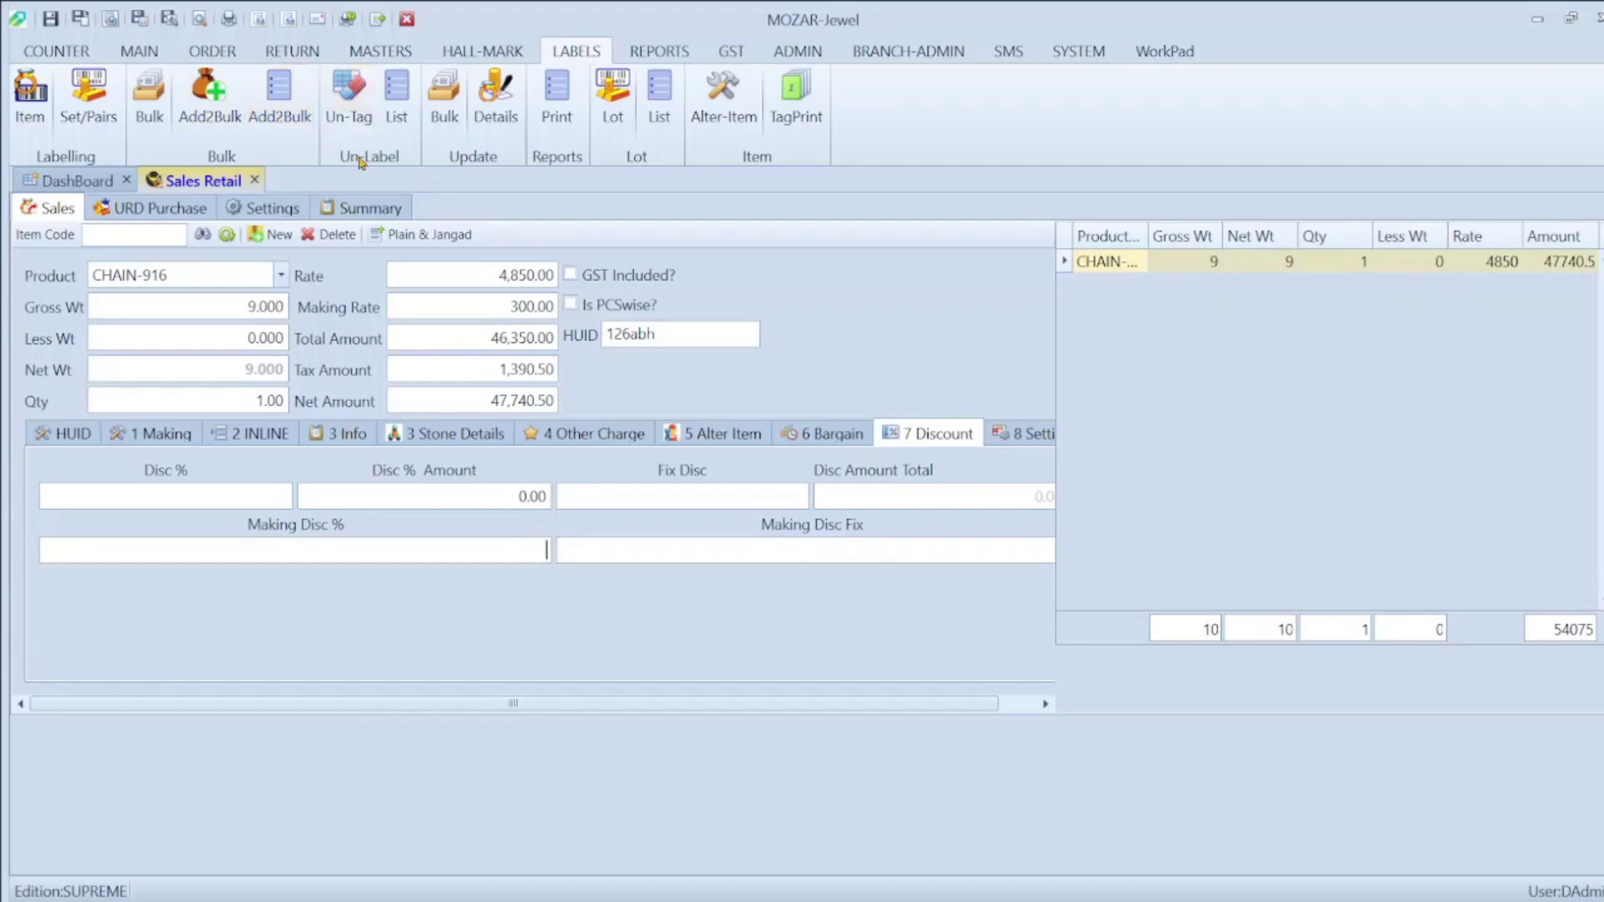
left_click(354, 116)
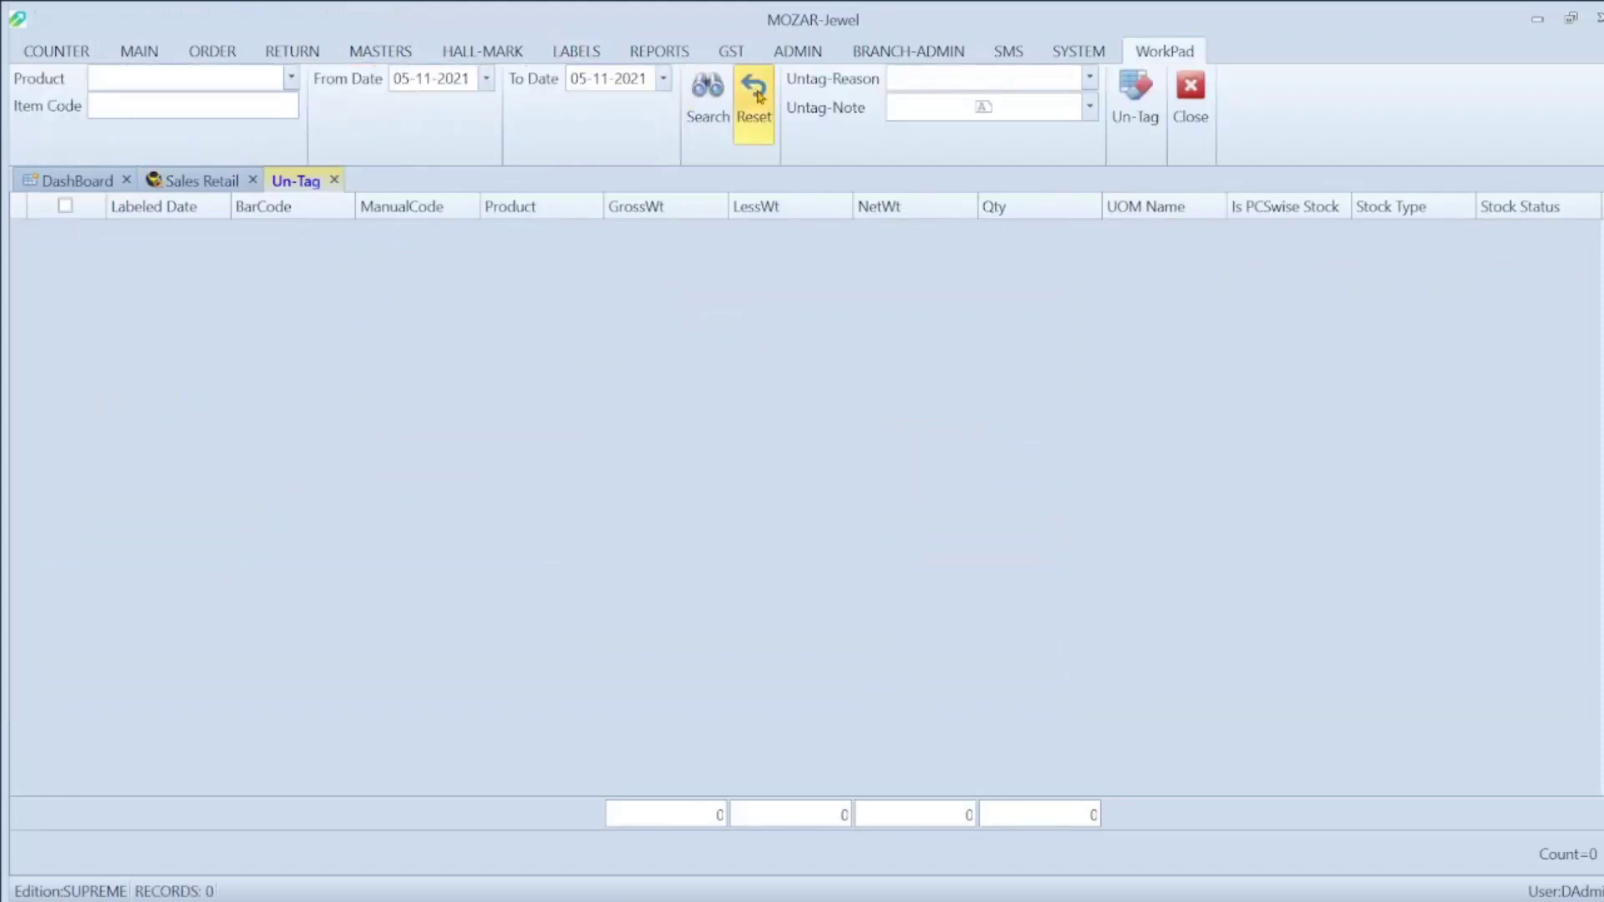
left_click(755, 96)
left_click(710, 100)
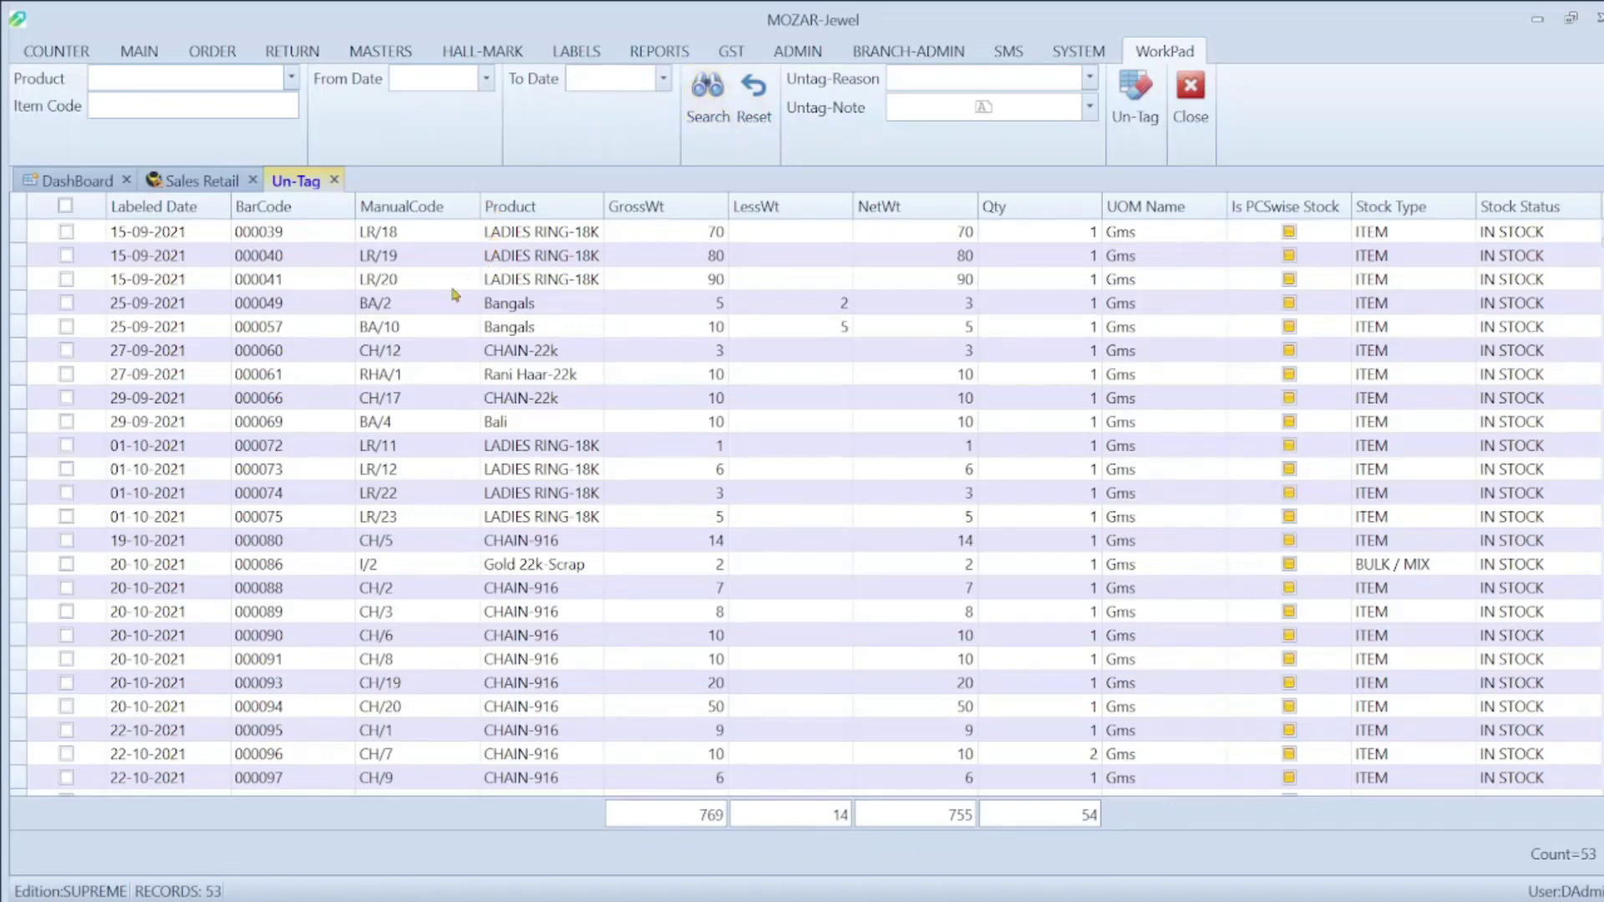
- Untag items CH/12 and LR/18 with the reason Wrong Tagging
left_click(66, 352)
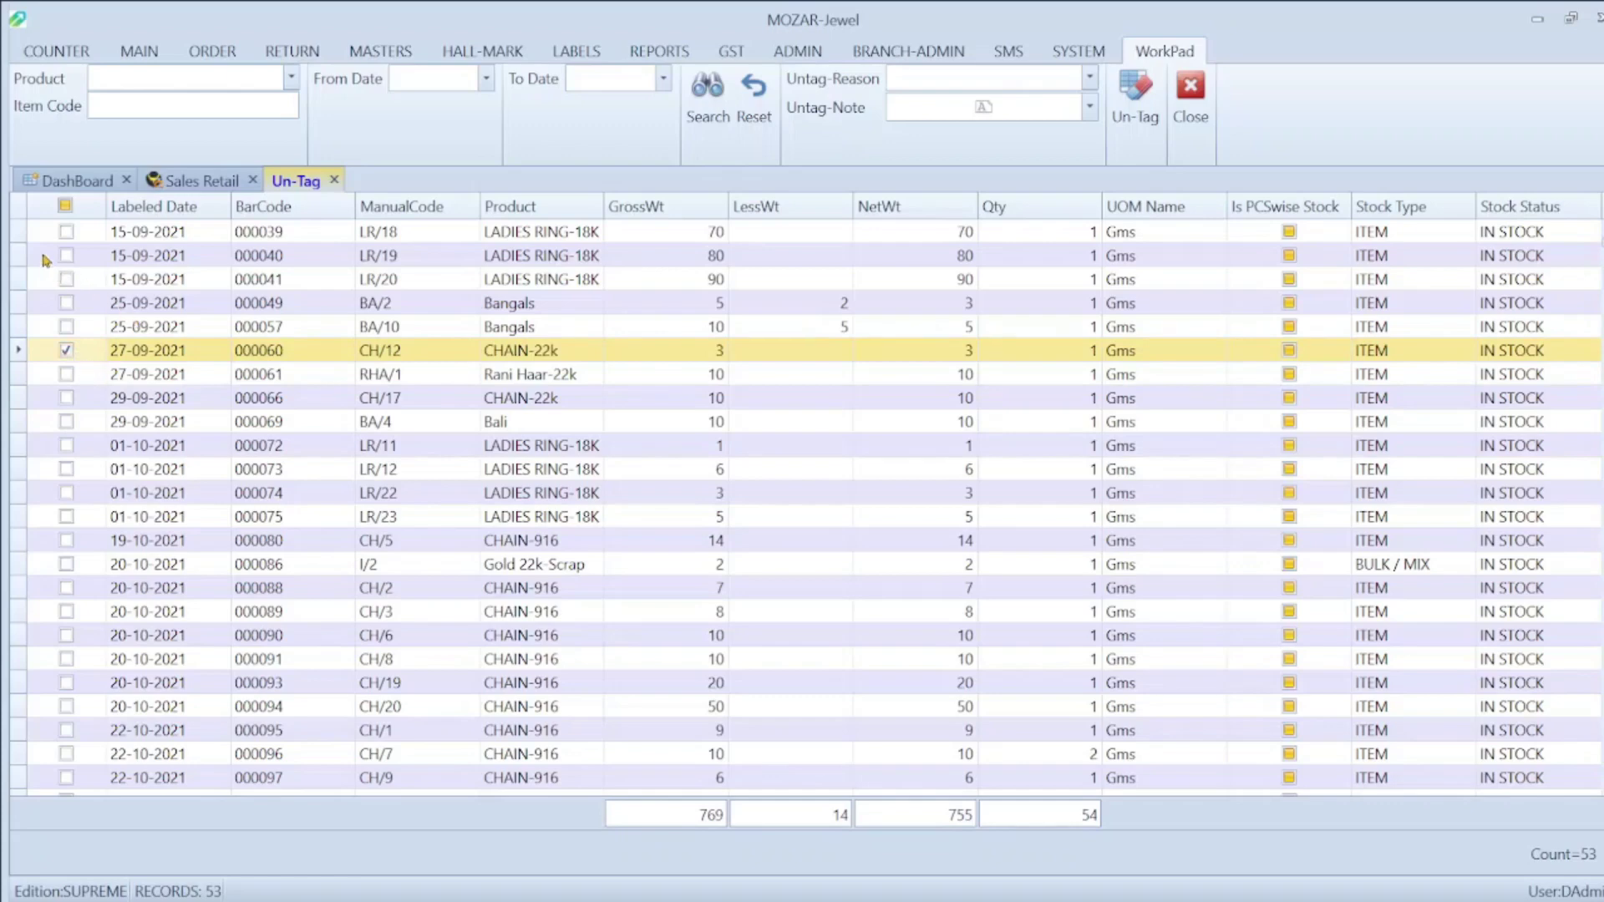
left_click(67, 232)
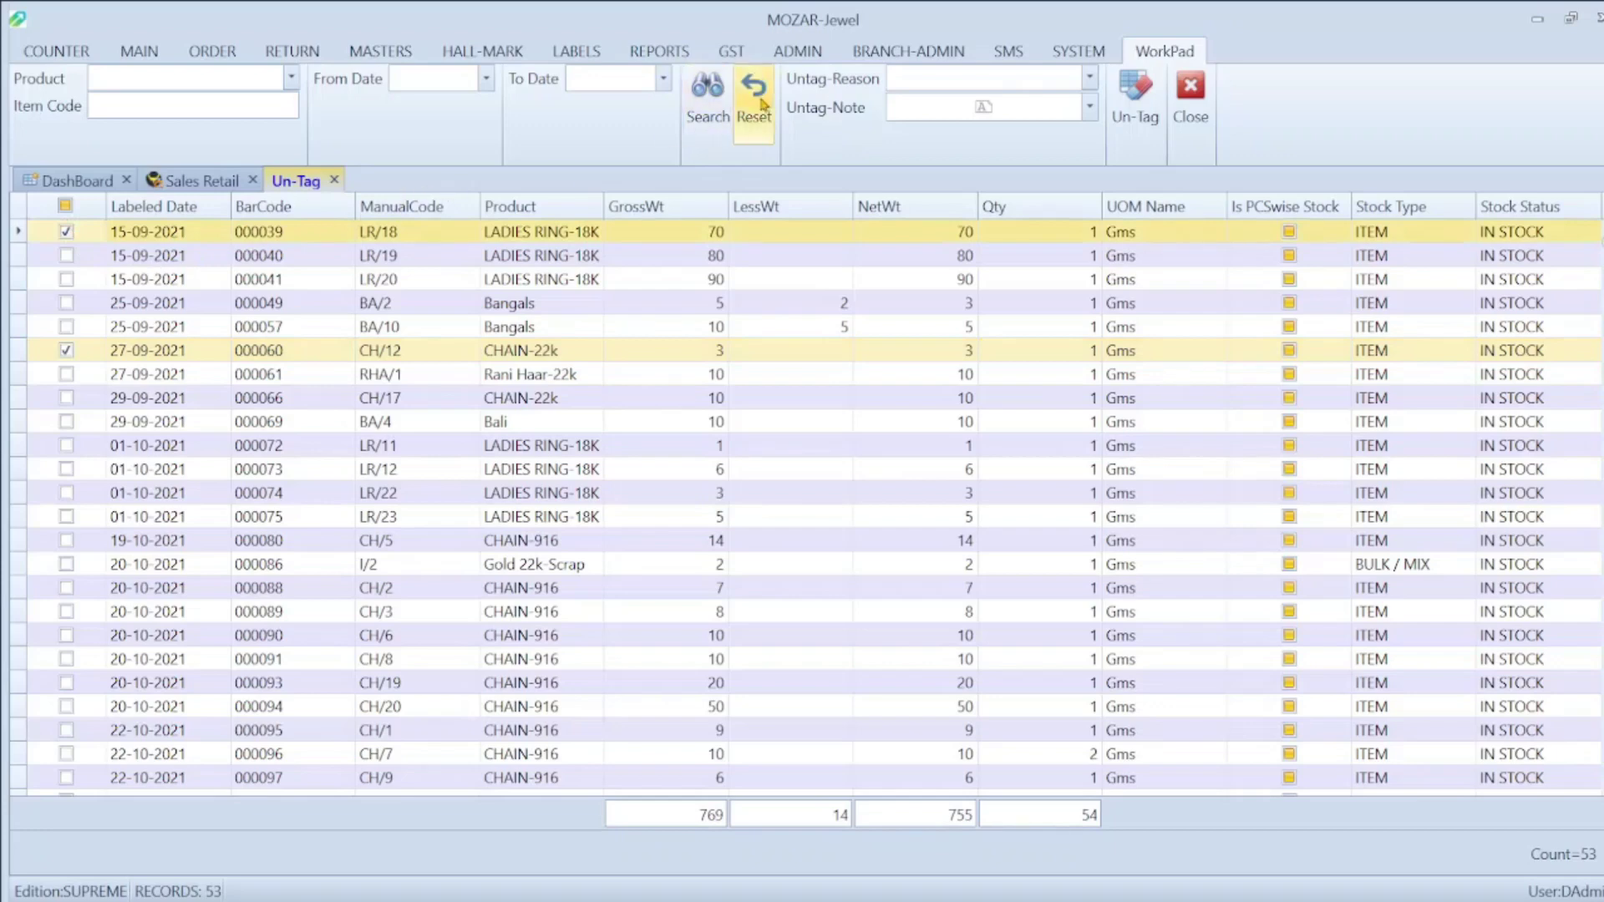
left_click(1089, 78)
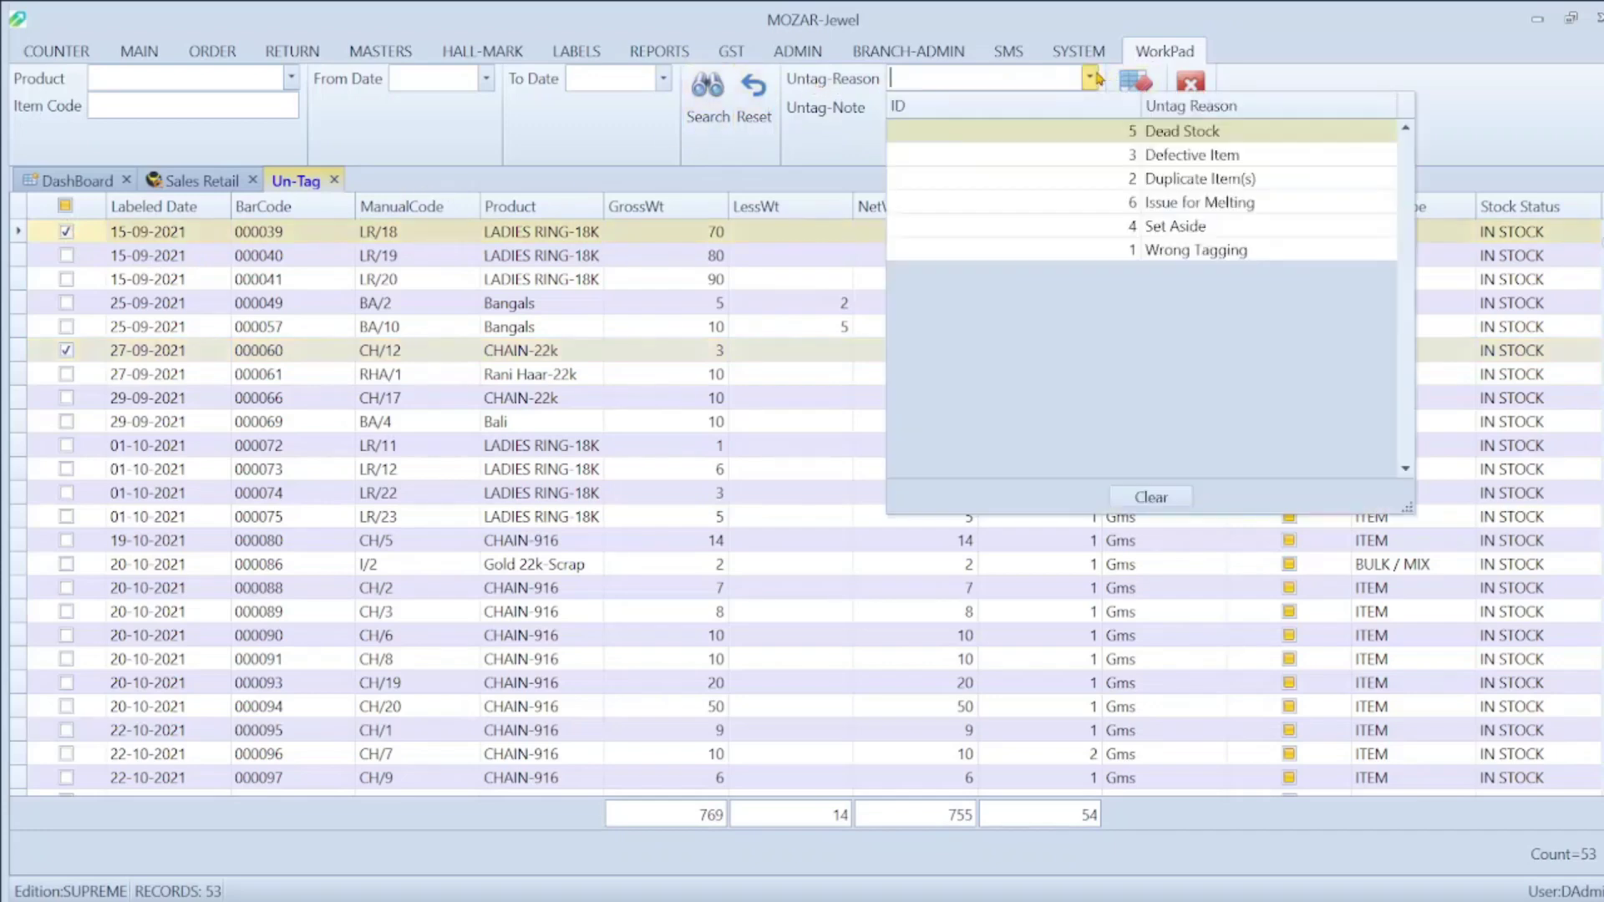
left_click(1104, 250)
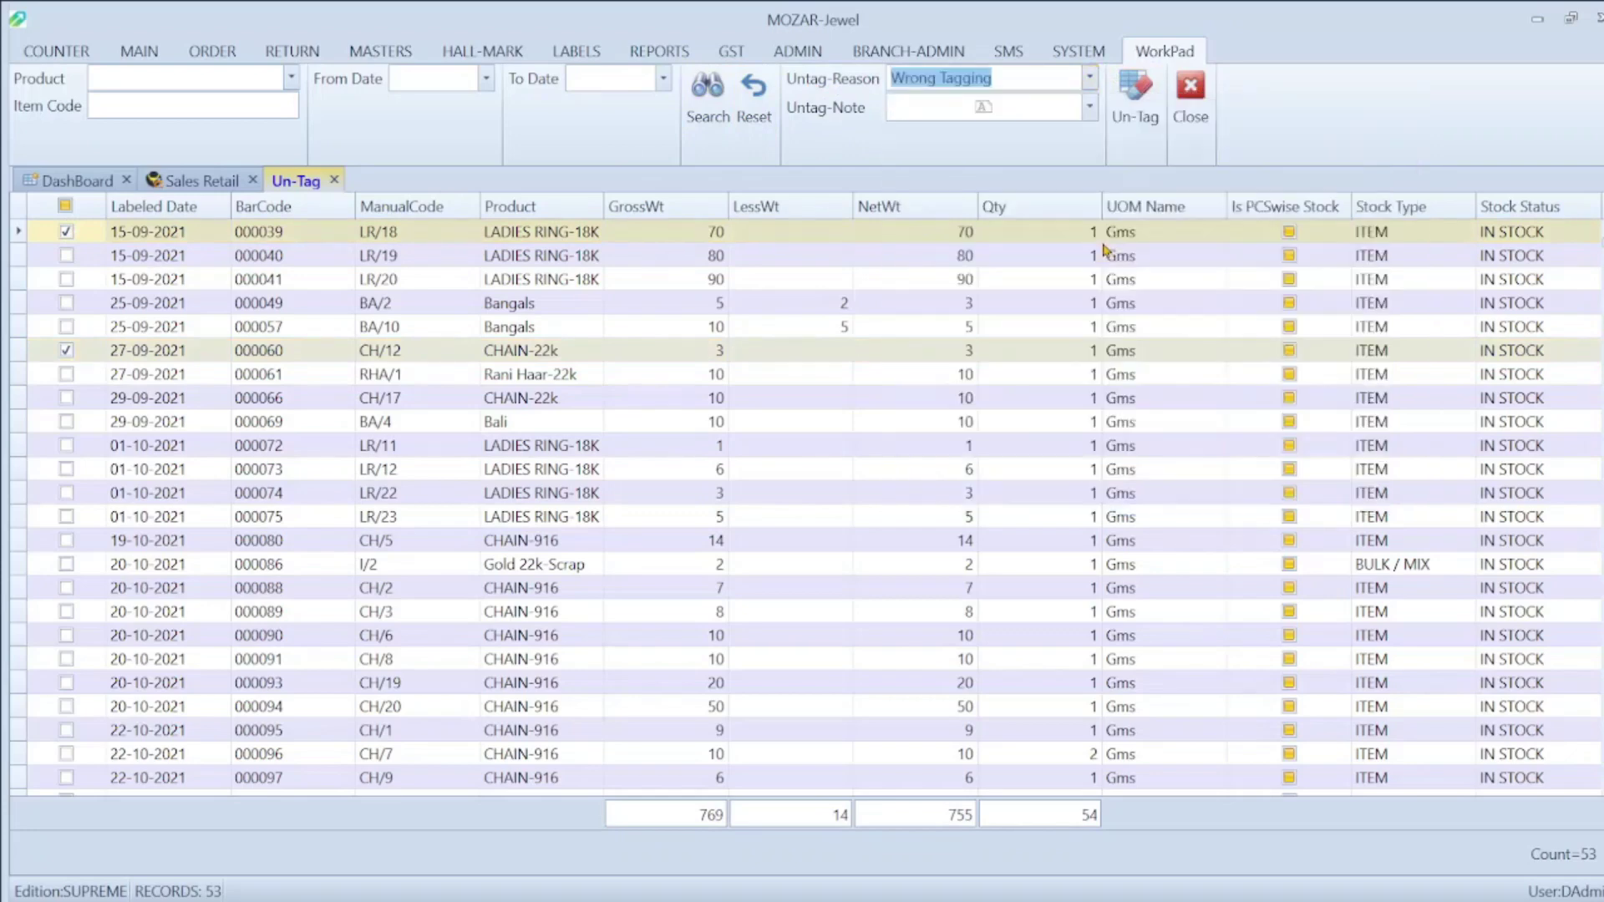
left_click(1136, 117)
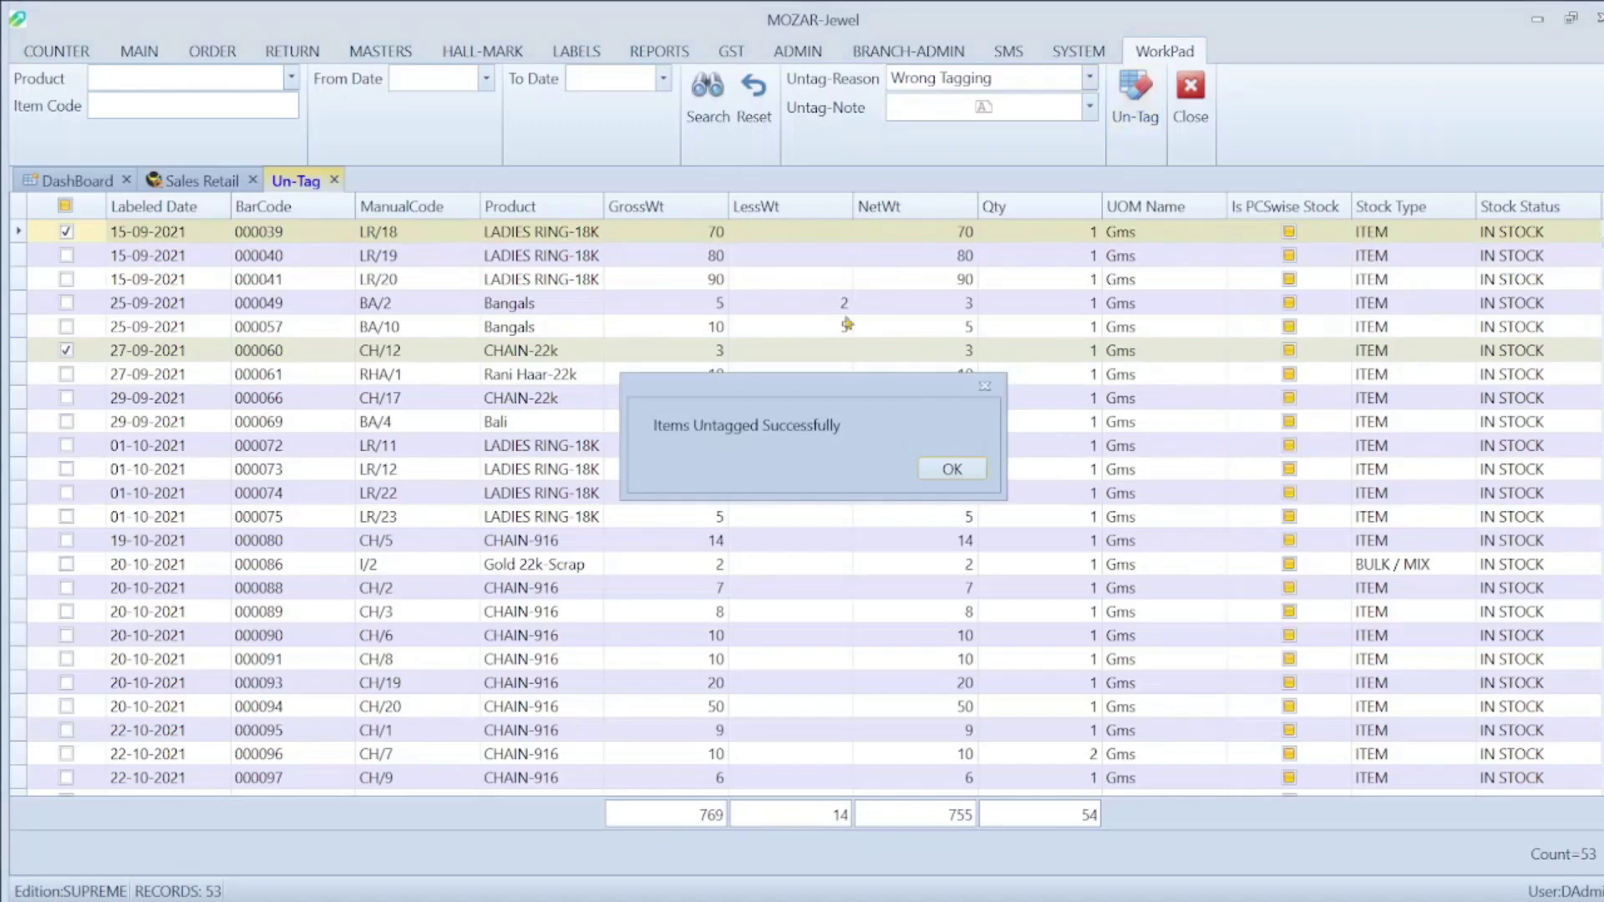
left_click(954, 480)
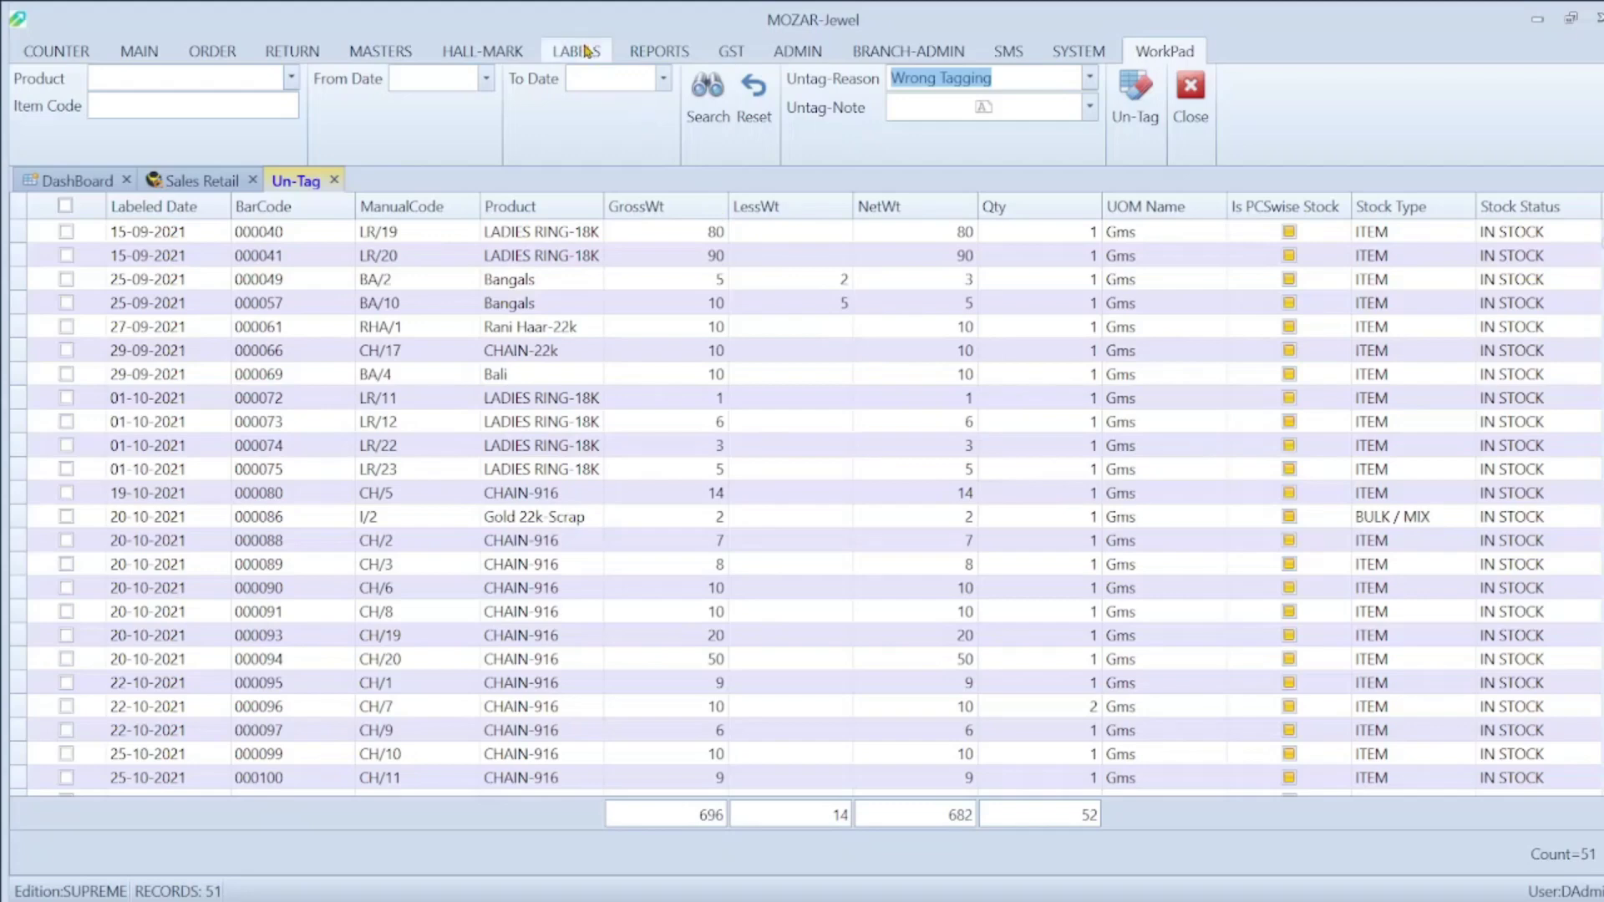
left_click(587, 52)
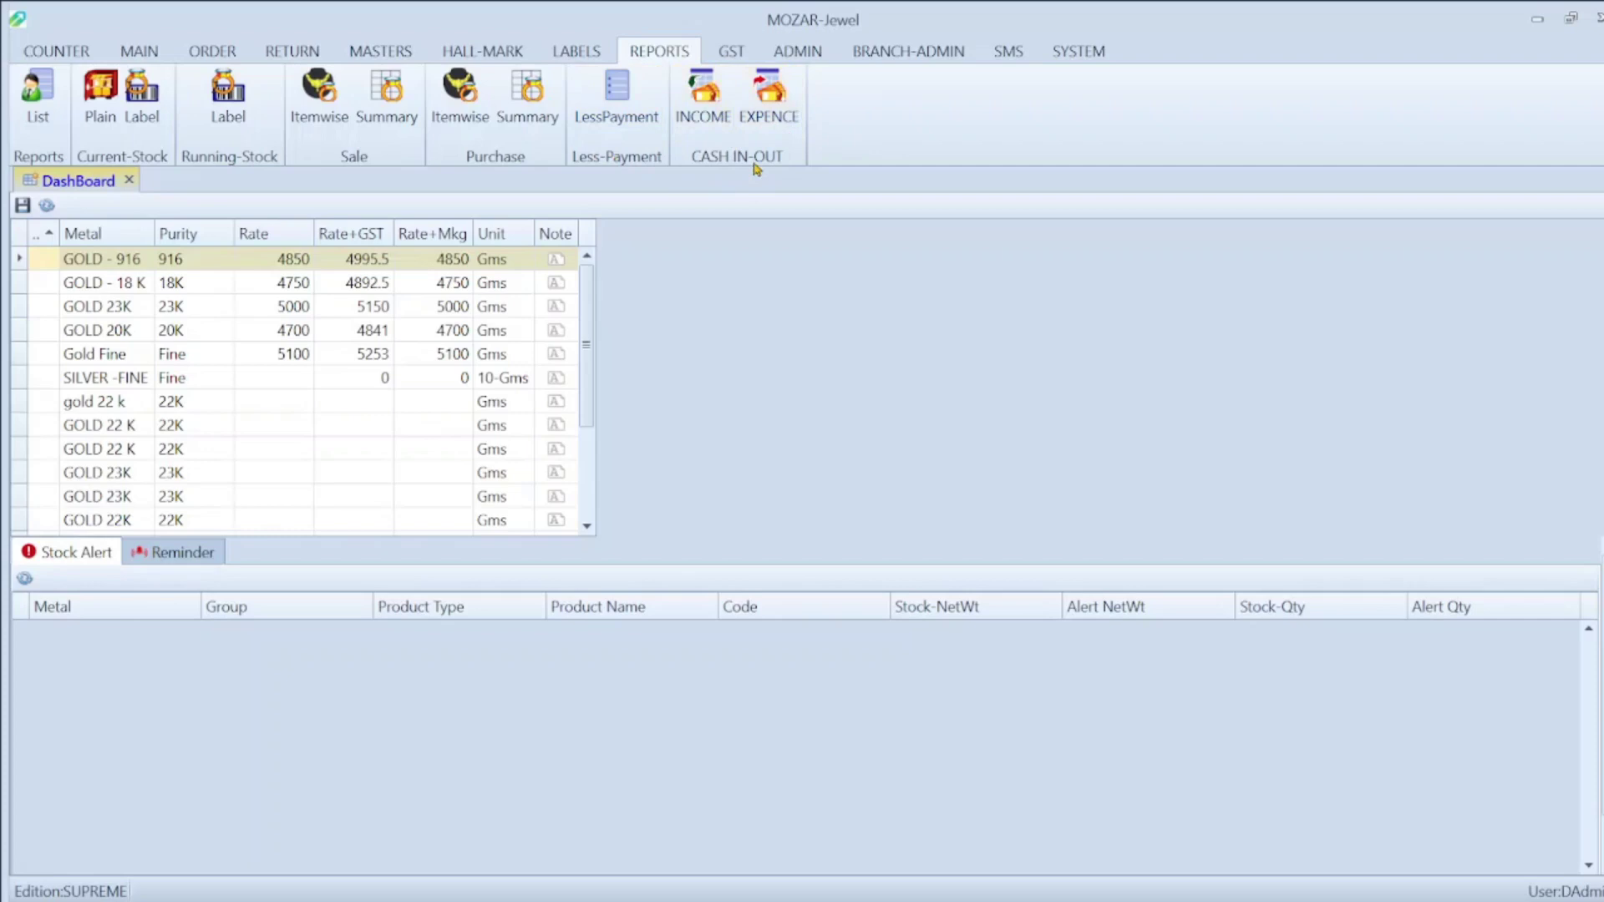
left_click(732, 52)
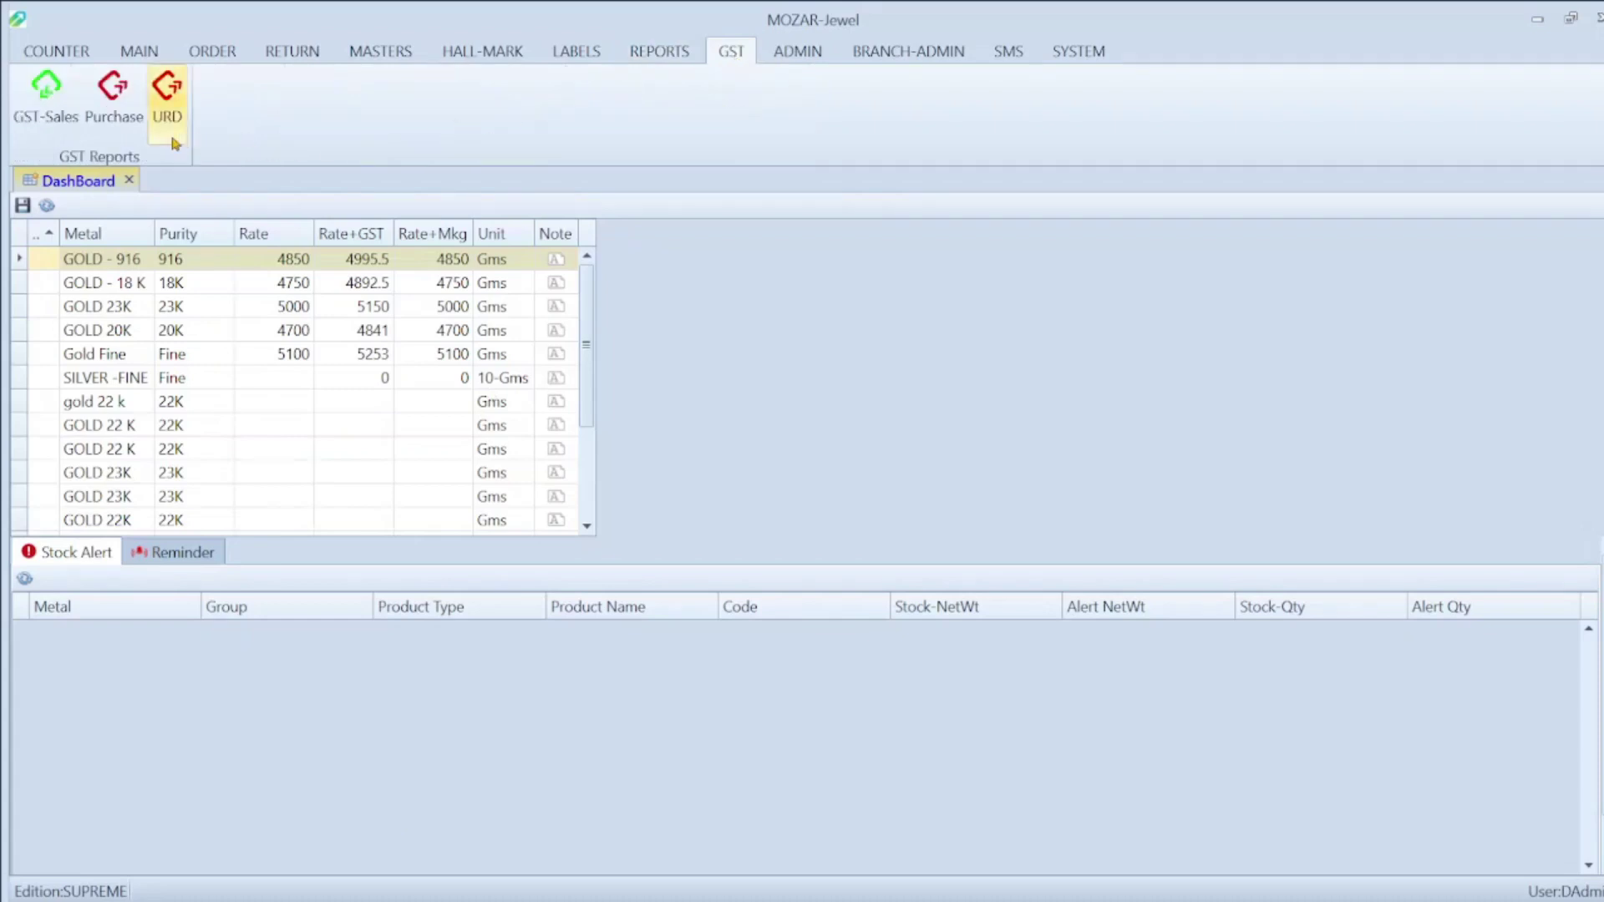